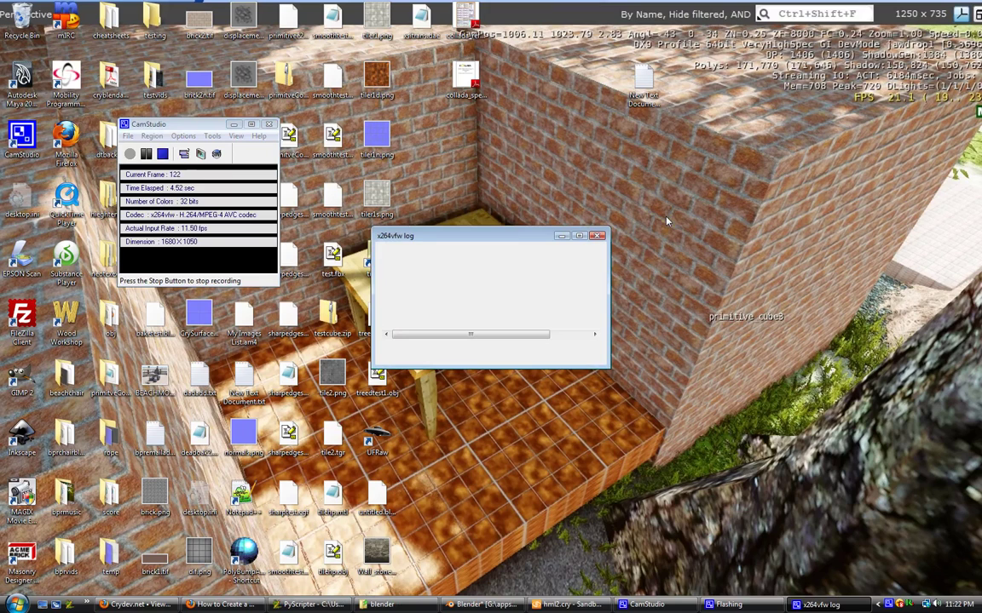
Bring the Blender window with mybat.blend to the front from the taskbar
click(610, 332)
click(479, 605)
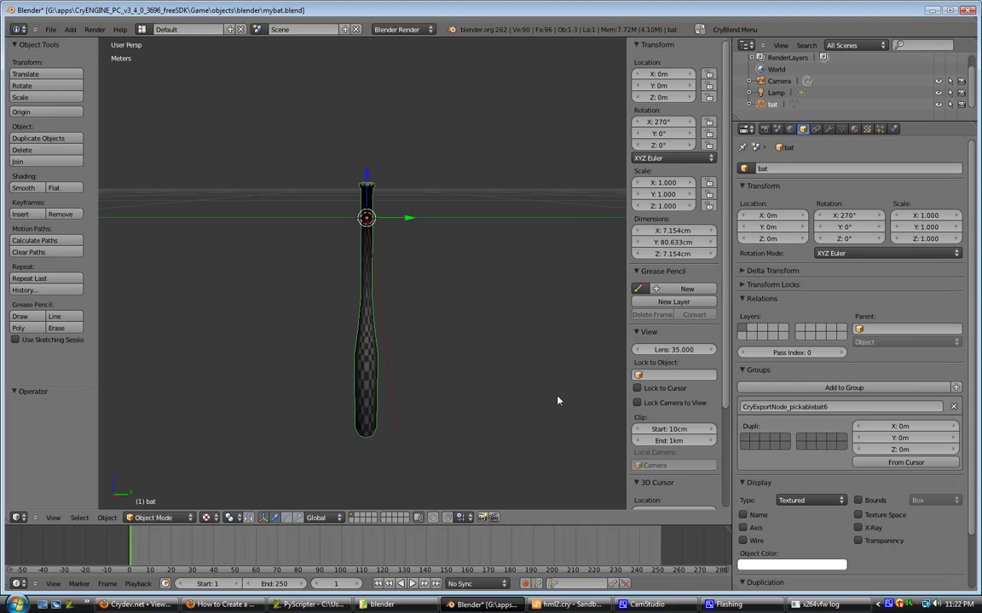
middle_drag(429, 314, 408, 300)
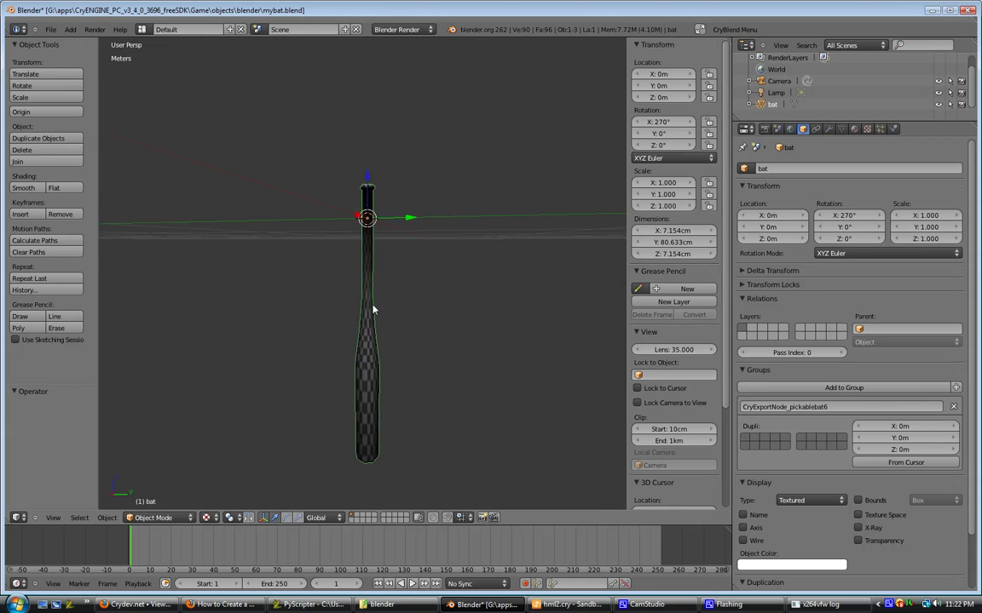
mouse_move(458, 256)
middle_down()
mouse_move(491, 300)
mouse_move(454, 309)
mouse_move(467, 267)
middle_up()
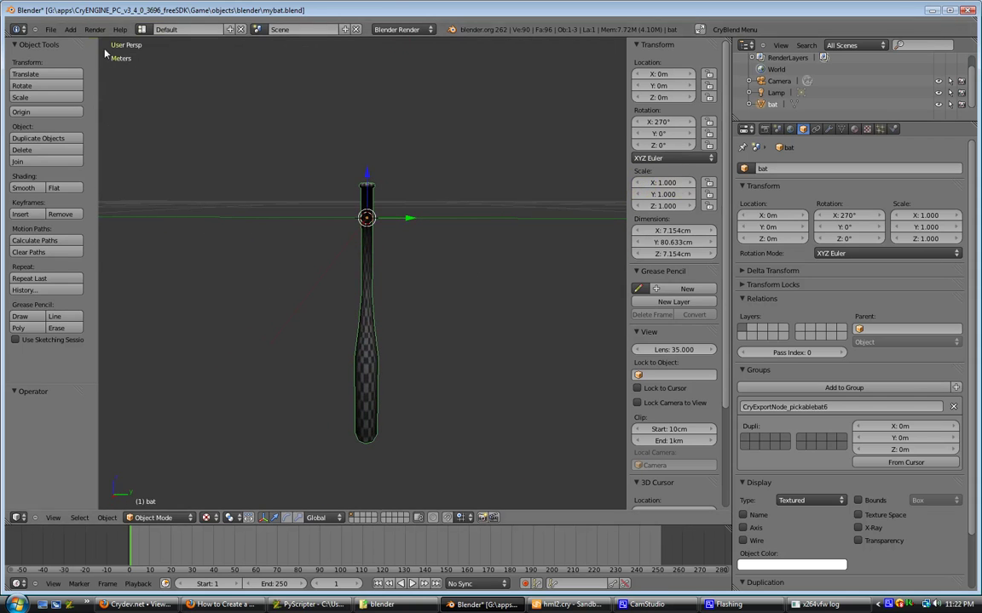
click(48, 31)
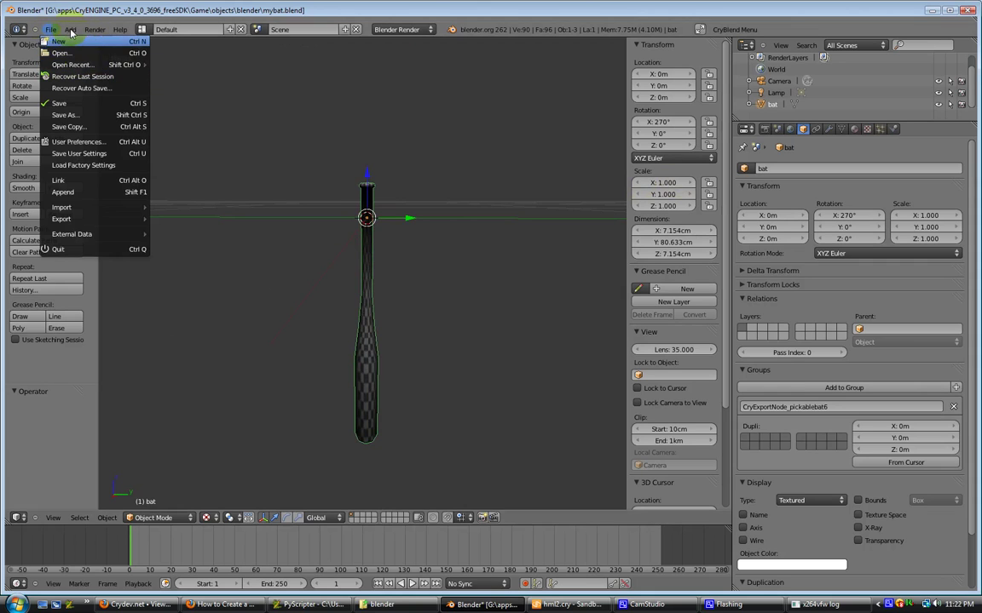
Add an Empty at the bat's origin and set its display shape to Cube
click(71, 30)
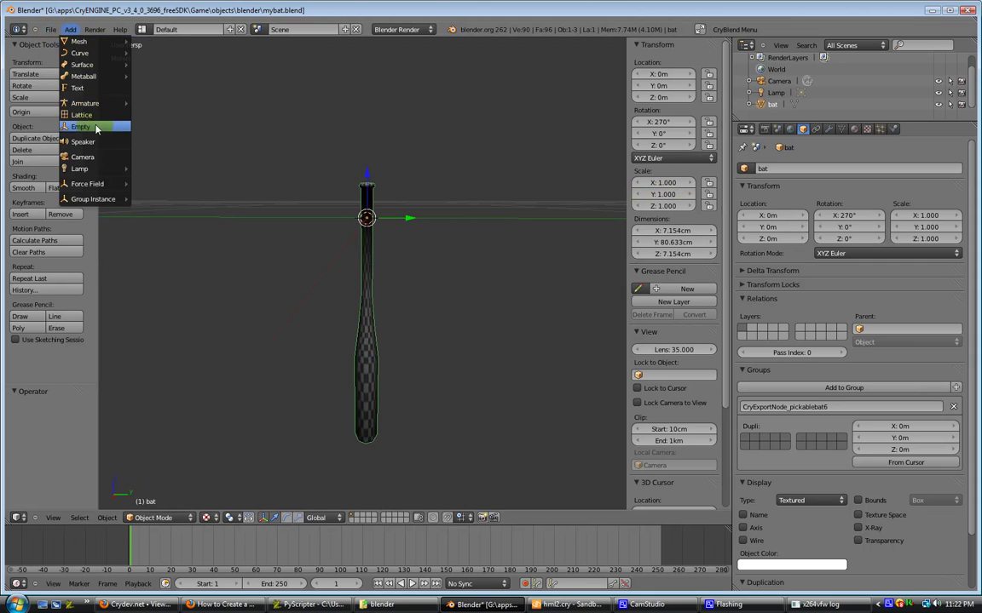
click(96, 128)
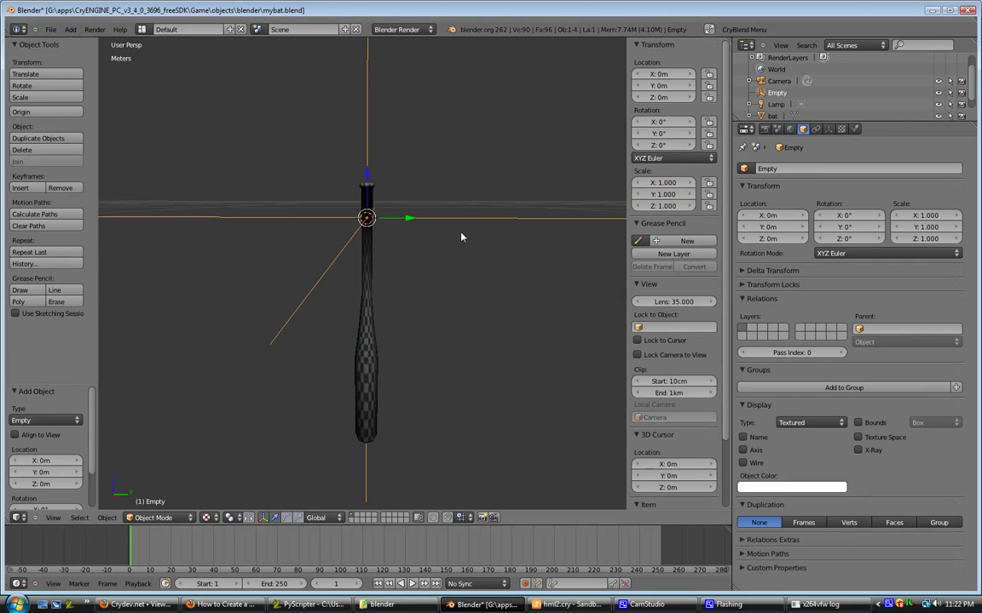
click(828, 129)
click(844, 181)
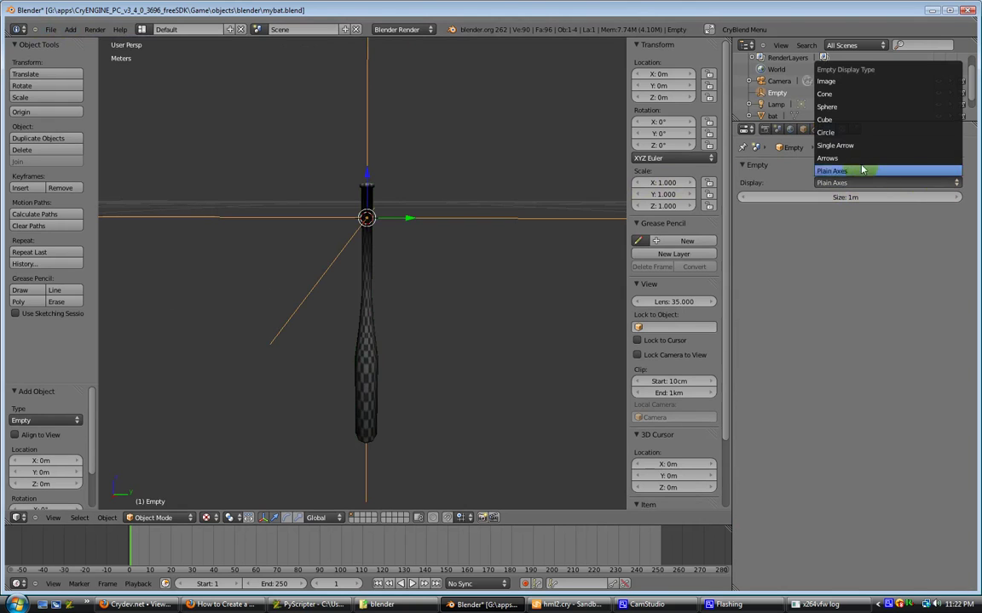
click(838, 120)
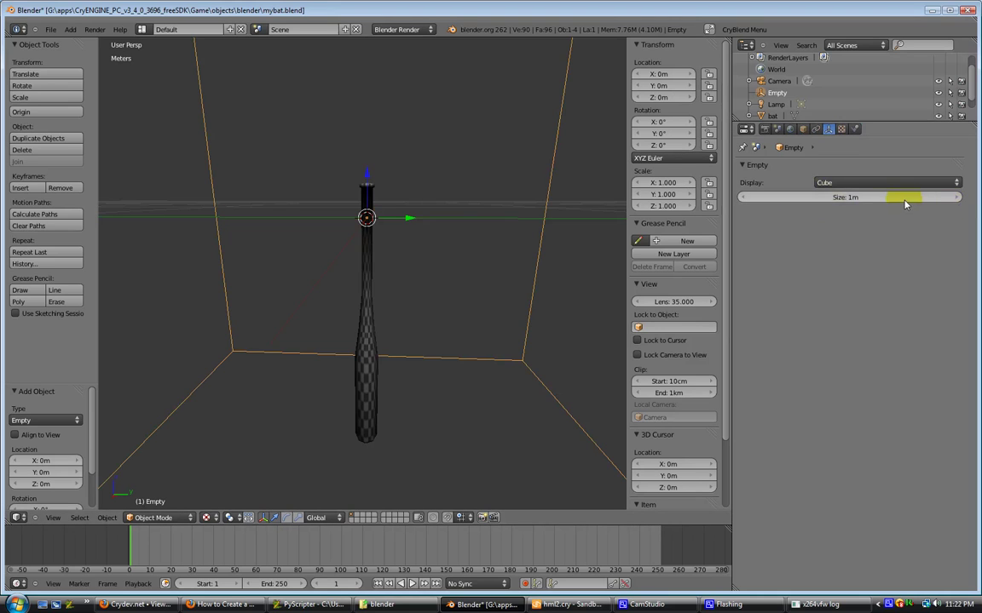
Set the Empty's size to 5cm
click(835, 199)
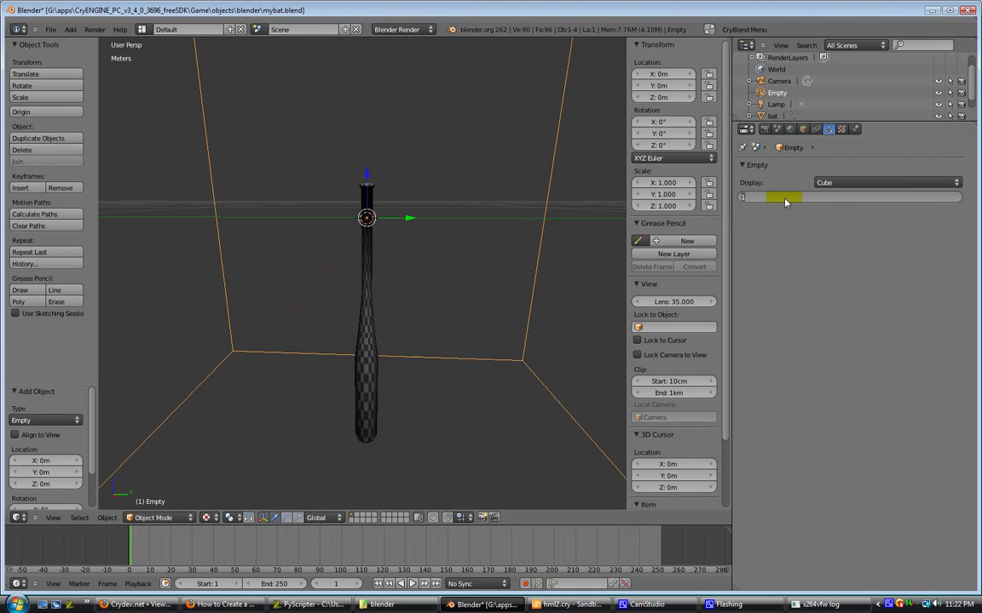
text(5cm)
key(Return)
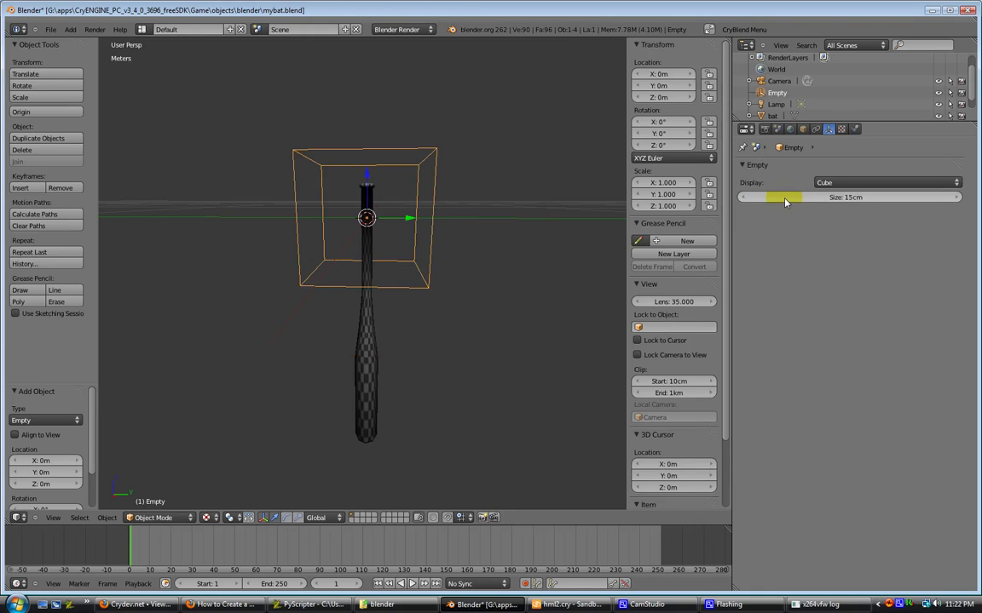
drag(791, 201, 736, 201)
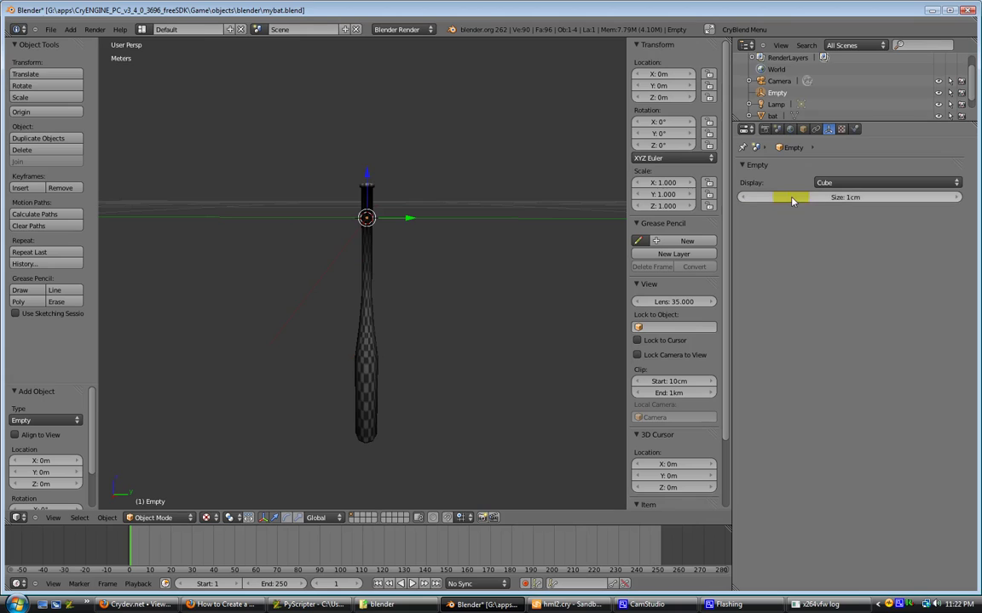
click(837, 199)
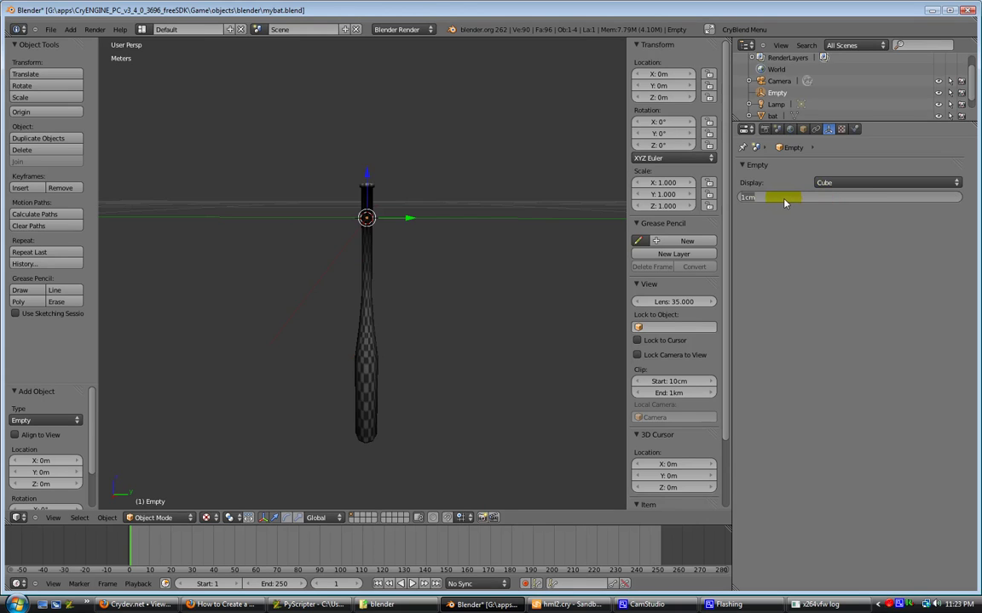
text(5cm)
key(Return)
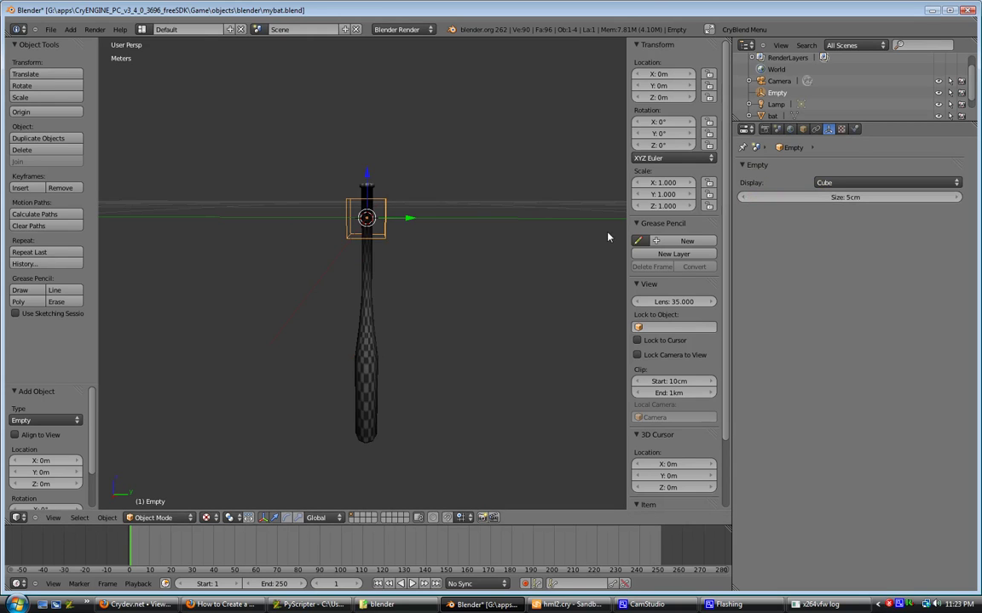
Add the Empty to group CryExportNode_pickablebat6, then rename that group CryExportNode_pickablebat
click(746, 29)
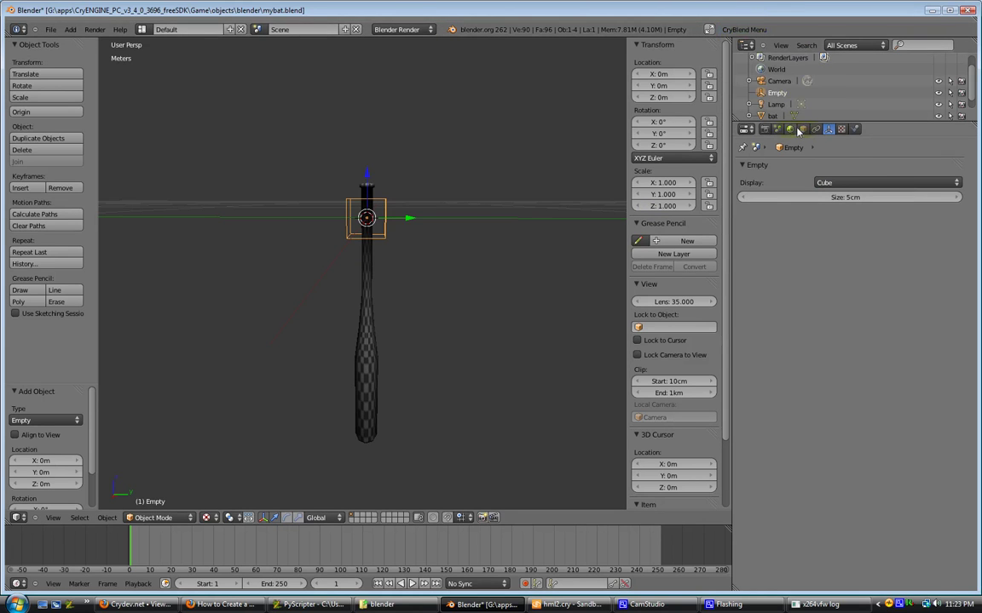
click(801, 129)
click(858, 389)
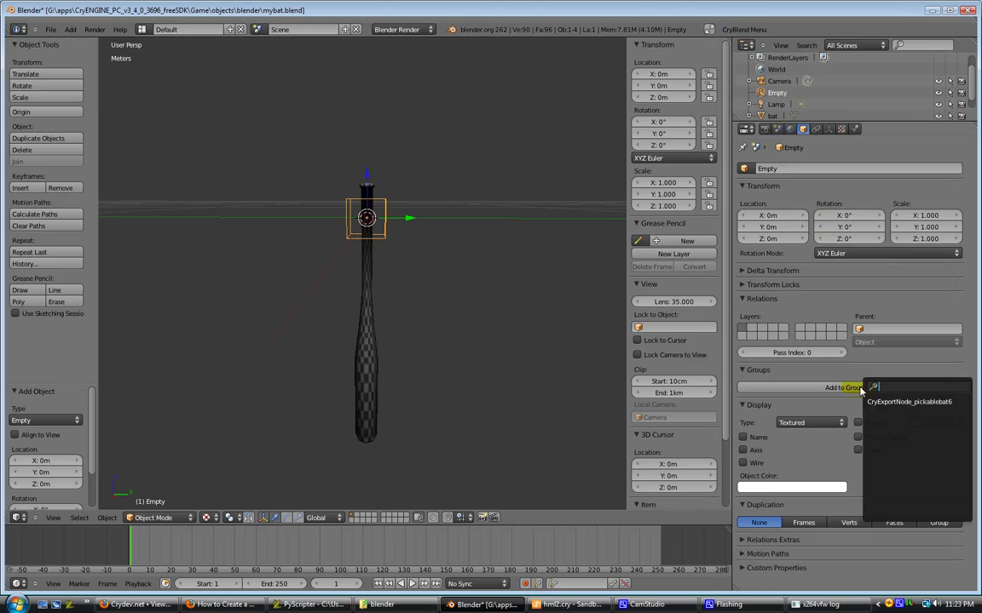
click(878, 402)
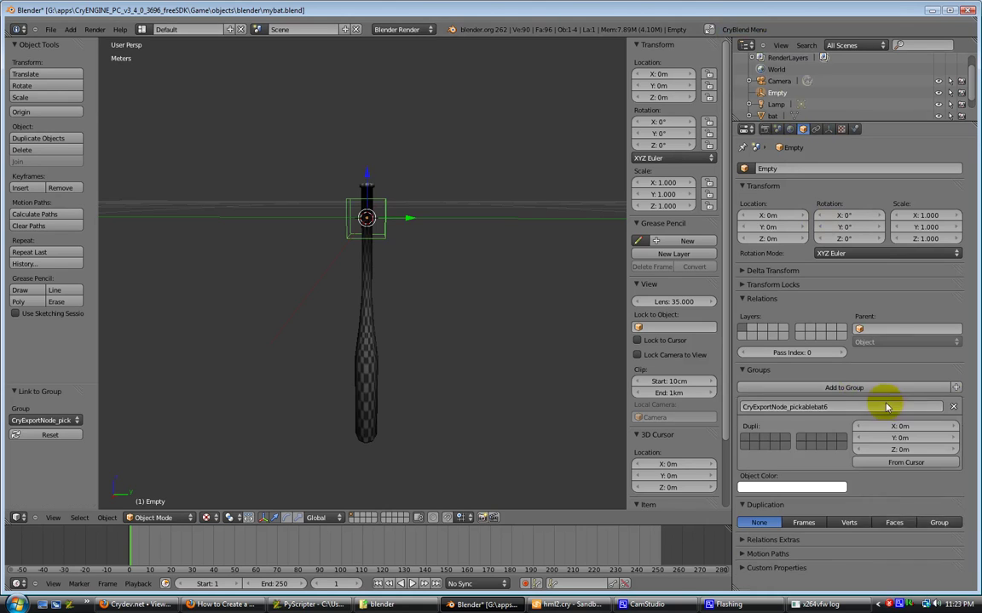
click(841, 406)
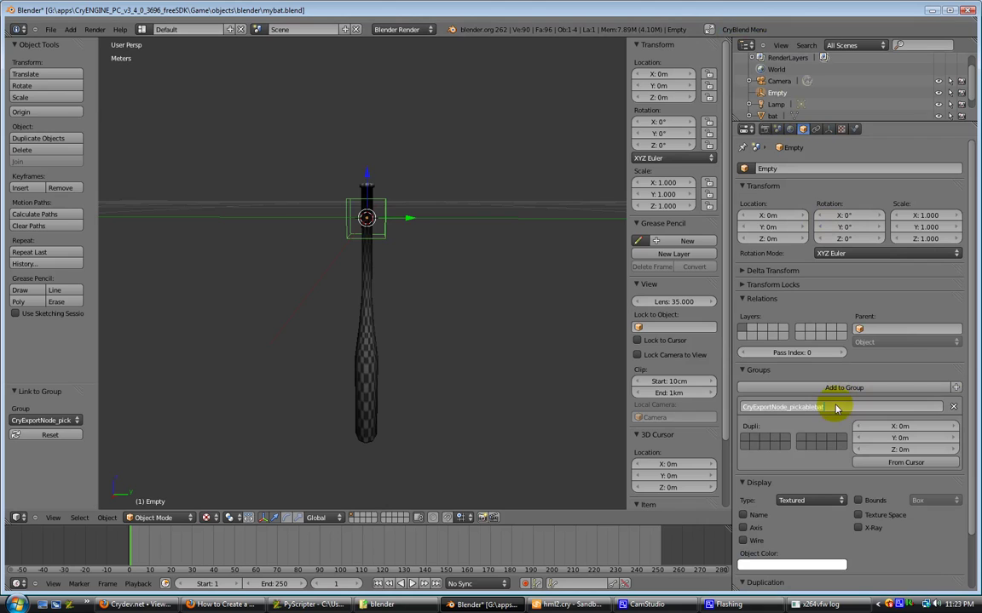
key(Return)
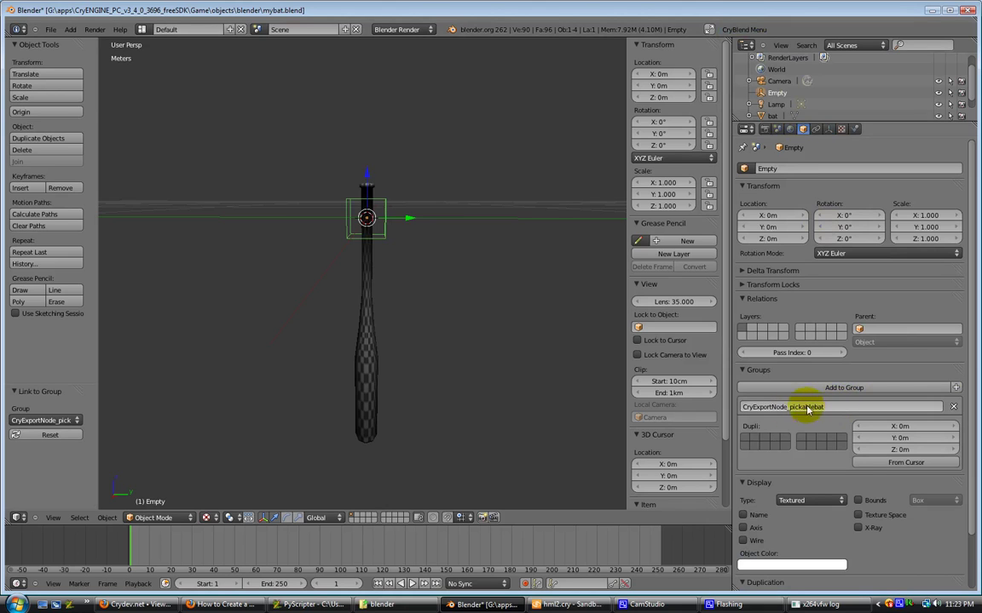
Show the bat's pickablebat__1__tex1__physDefault material, widening the 3D view and scene list
click(772, 117)
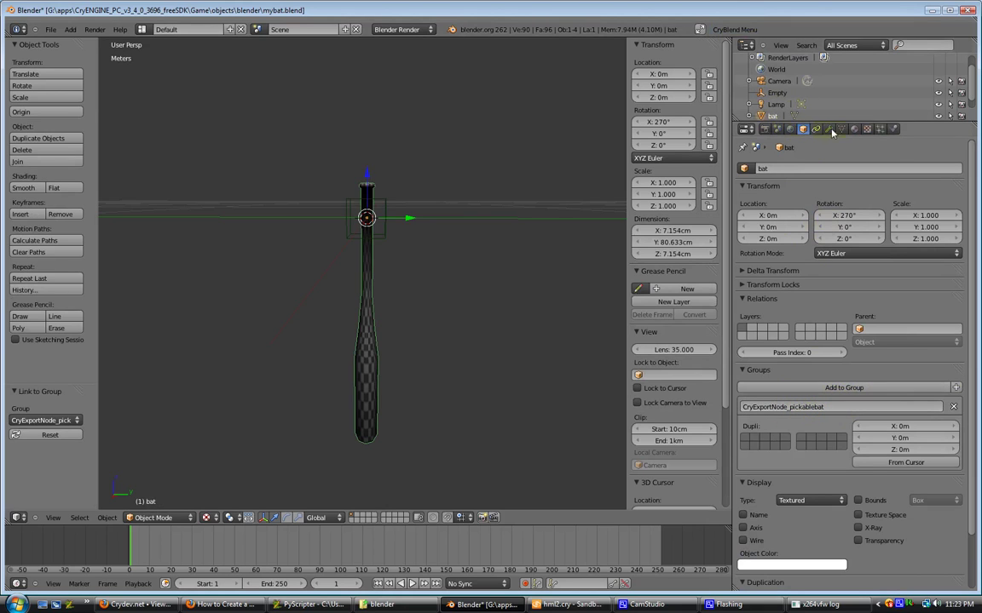
click(854, 129)
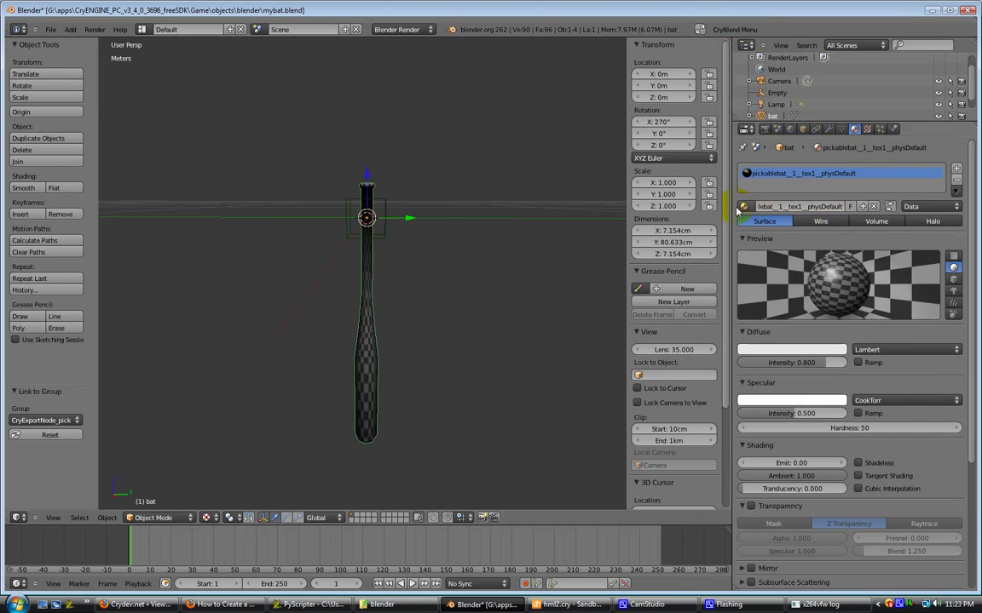
mouse_move(628, 219)
mouse_down()
mouse_move(730, 213)
mouse_move(639, 213)
mouse_up()
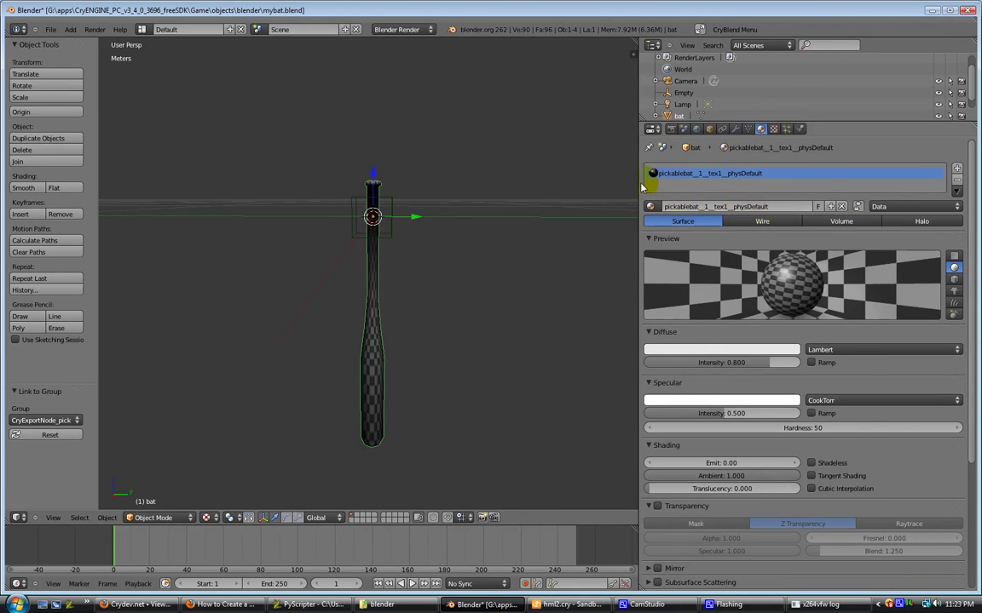
drag(638, 188, 722, 189)
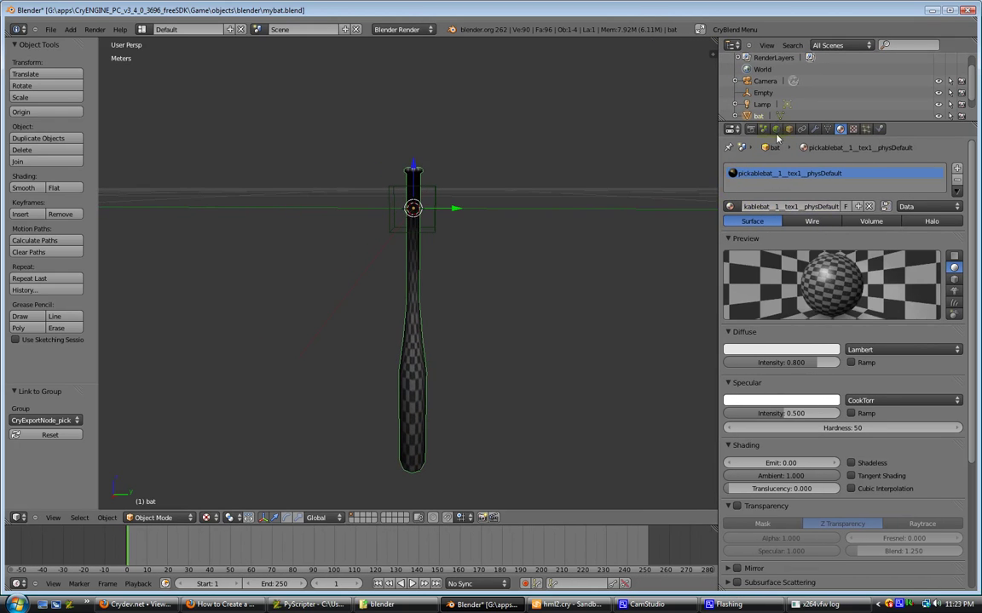
drag(777, 122, 773, 183)
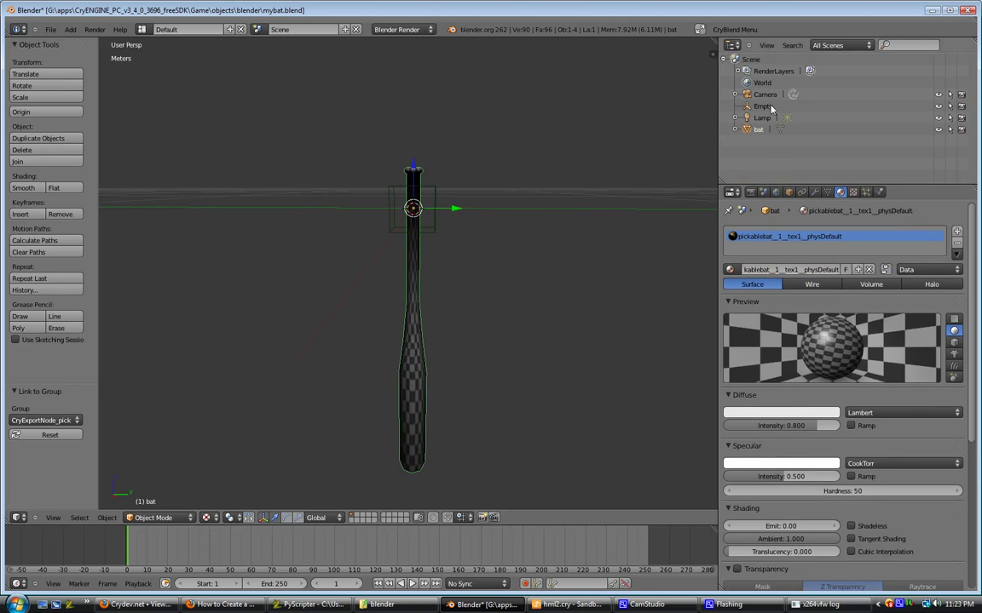
Replace the Empty's object name with grab_onehanded_01 in Object properties
click(762, 105)
click(788, 192)
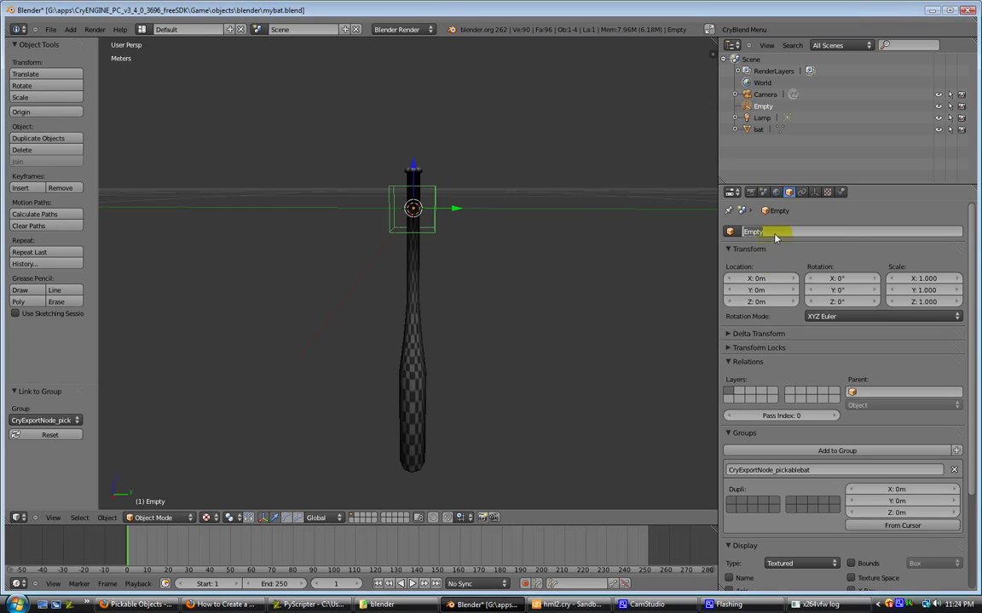
text(grab_onehanded_01)
key(ctrl+a)
key(Return)
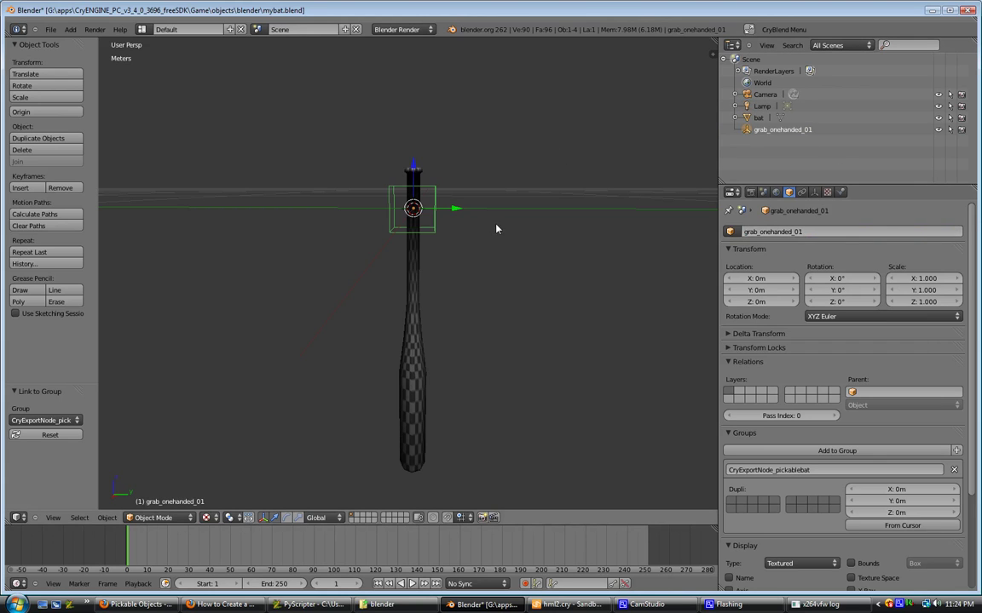
middle_drag(497, 228, 449, 234)
Run CryBlend Menu > Export To Game on the bat scene
click(780, 29)
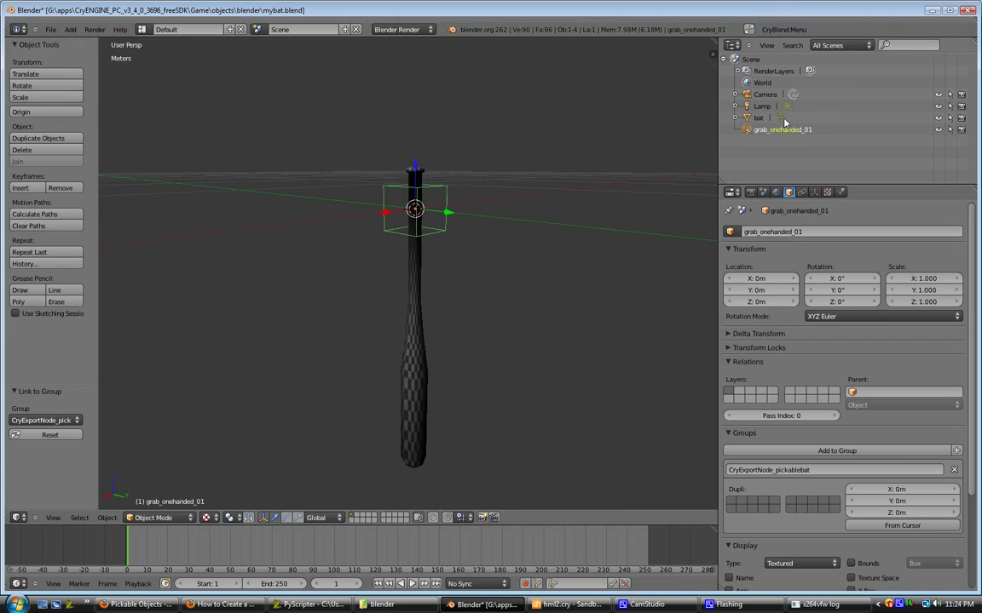
click(781, 29)
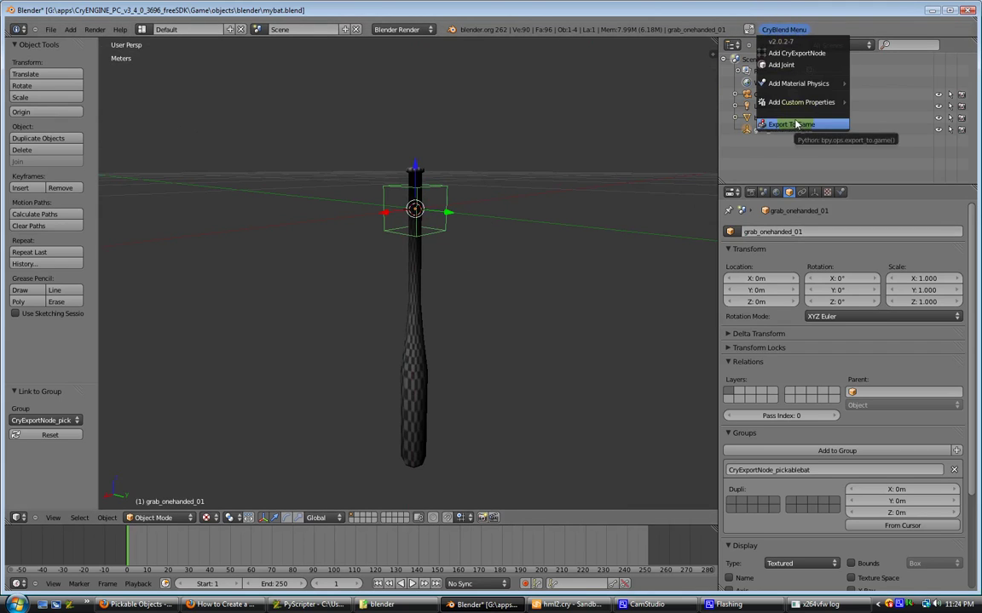
click(798, 124)
middle_drag(460, 212, 527, 239)
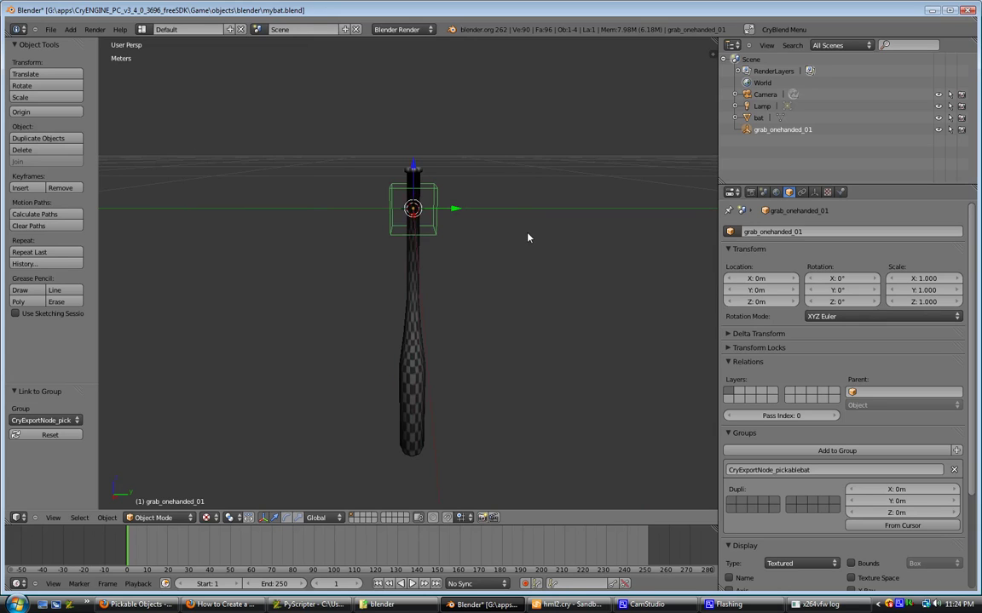
Orbit to view the bat from the side, below and above, then select the bat mesh
middle_drag(522, 251, 552, 5)
middle_drag(482, 218, 517, 175)
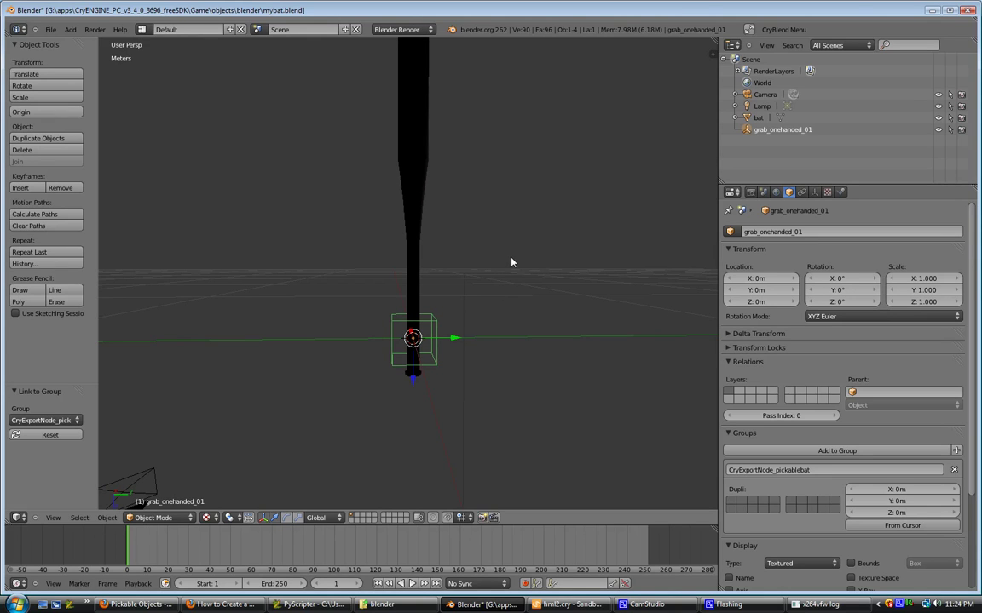
middle_drag(517, 267, 476, 309)
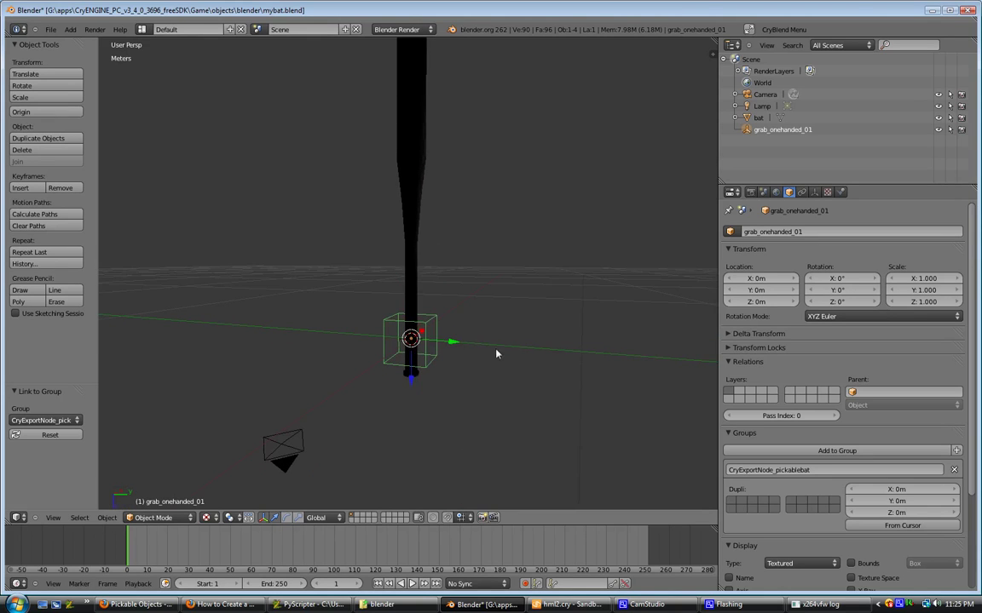
middle_drag(497, 354, 477, 333)
mouse_move(472, 193)
middle_down()
mouse_move(455, 243)
mouse_move(462, 259)
mouse_move(471, 186)
mouse_move(494, 204)
mouse_move(477, 204)
mouse_move(485, 202)
middle_up()
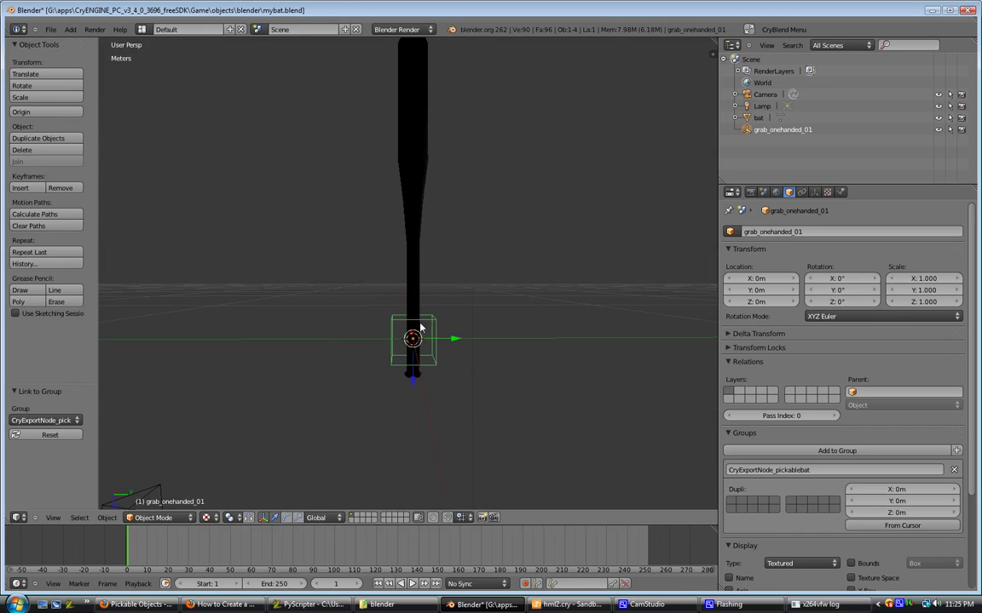
middle_drag(480, 345, 420, 380)
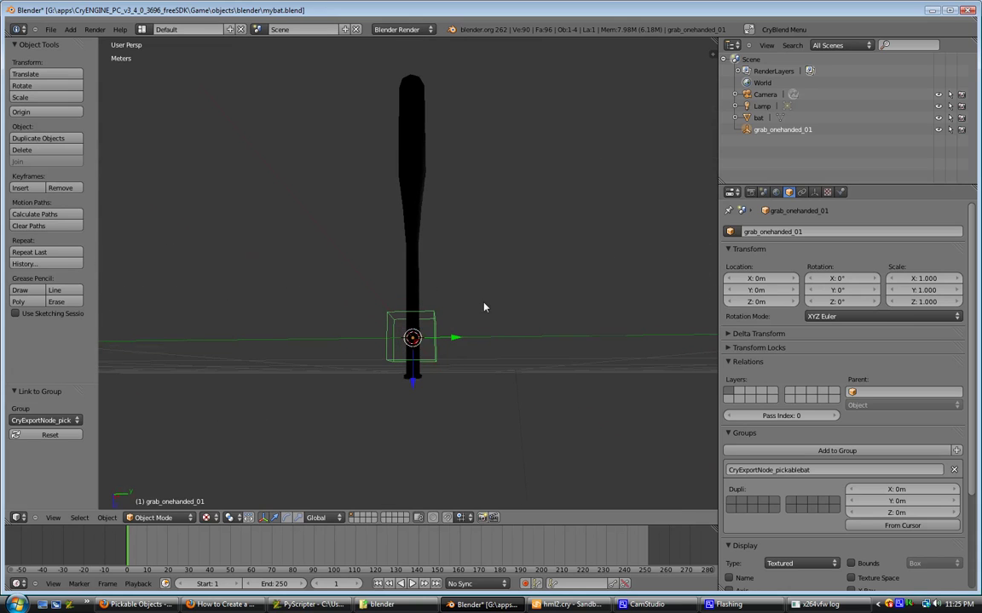
middle_drag(483, 306, 487, 335)
mouse_move(495, 226)
middle_down()
mouse_move(490, 270)
mouse_move(499, 226)
middle_up()
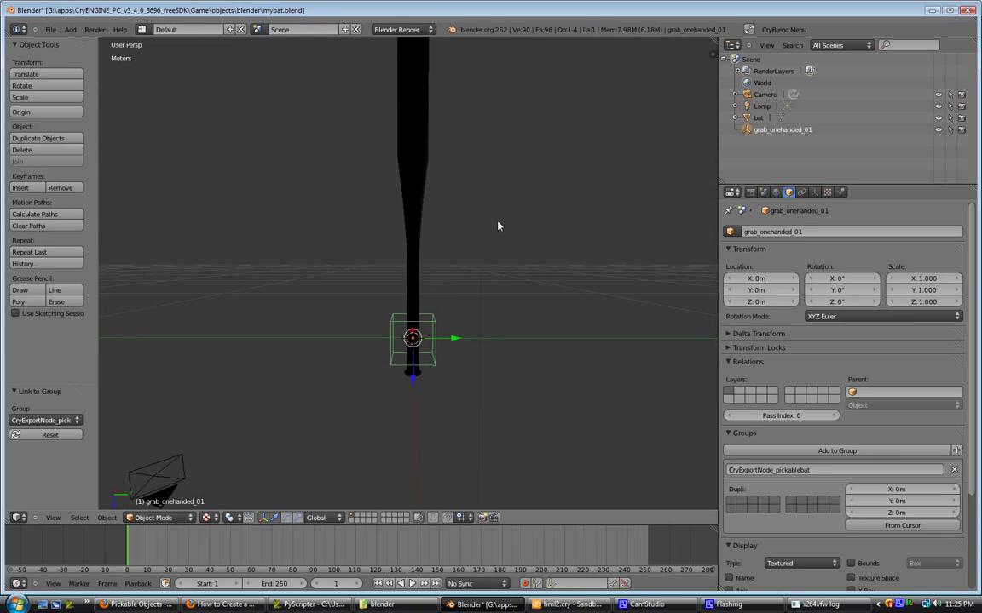
right_click(403, 185)
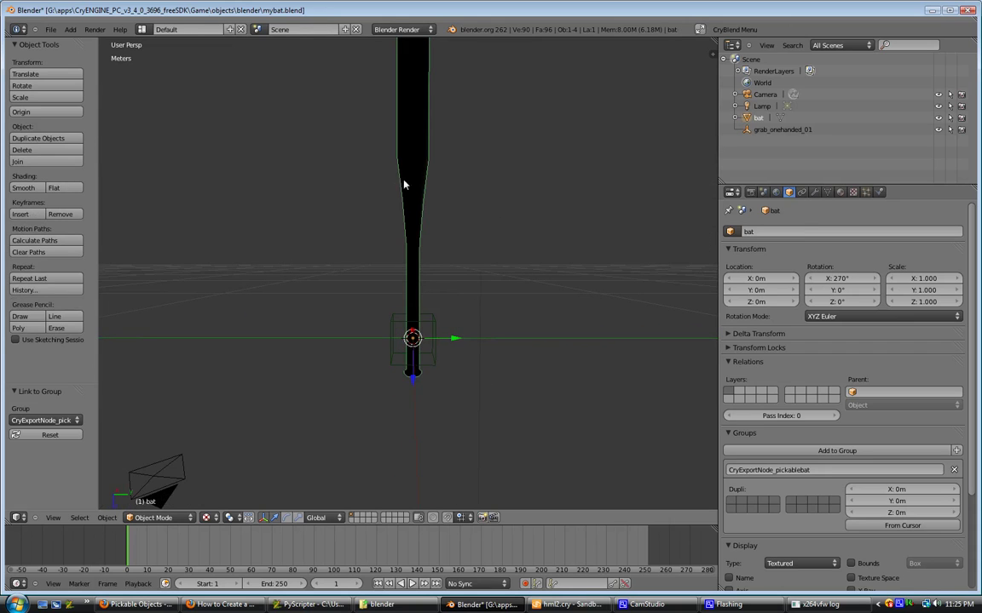
Export the bat mesh to the game as mybat.dae in the objects\blender folder
click(107, 518)
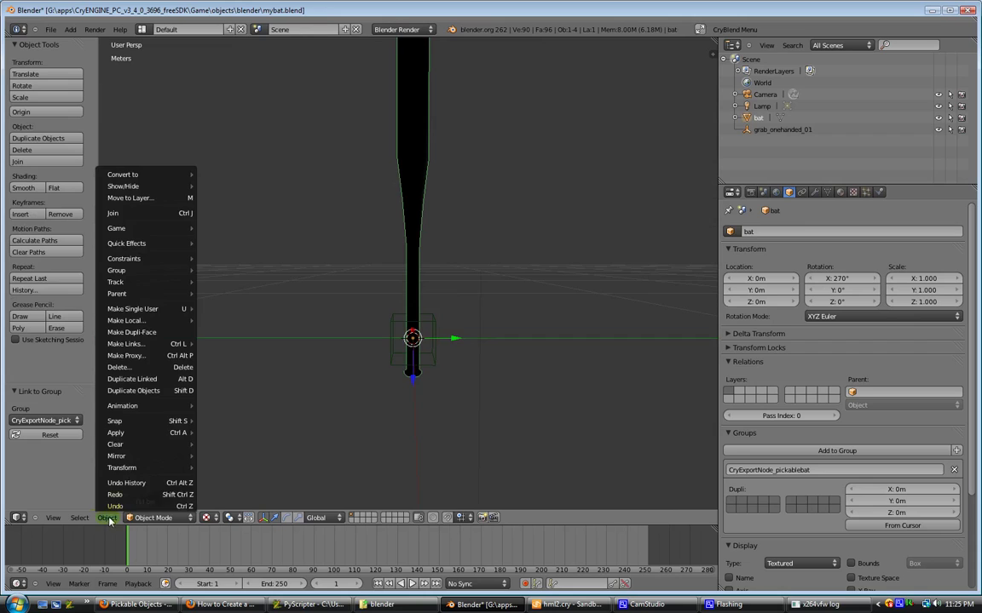
mouse_move(141, 433)
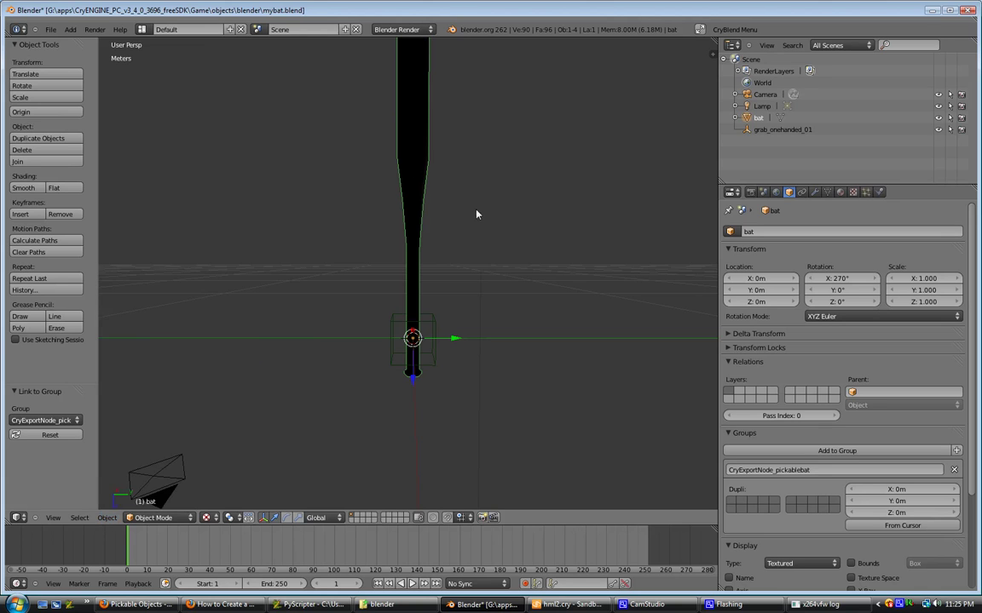
middle_drag(482, 212, 476, 243)
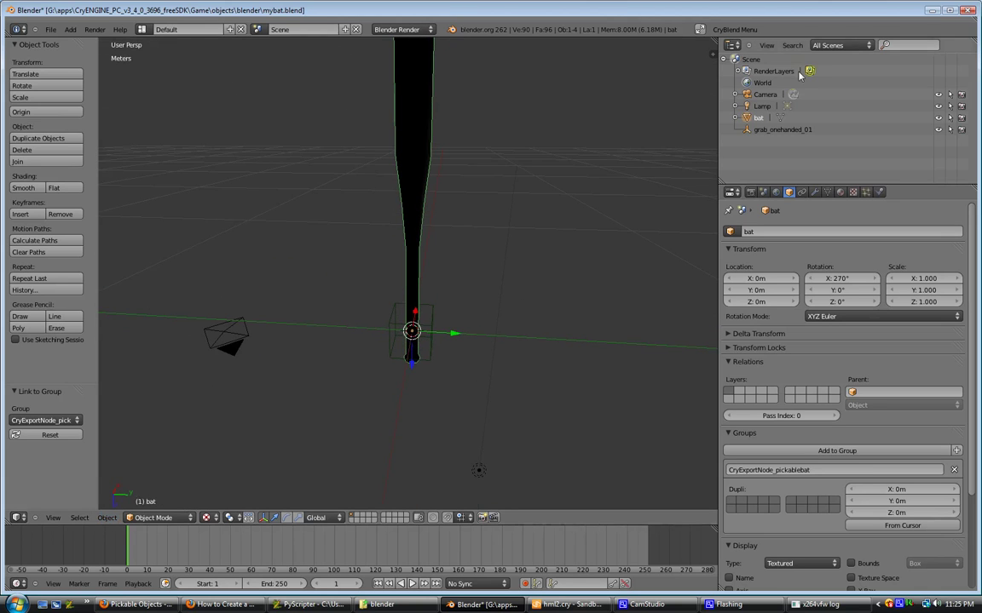
click(735, 29)
click(756, 115)
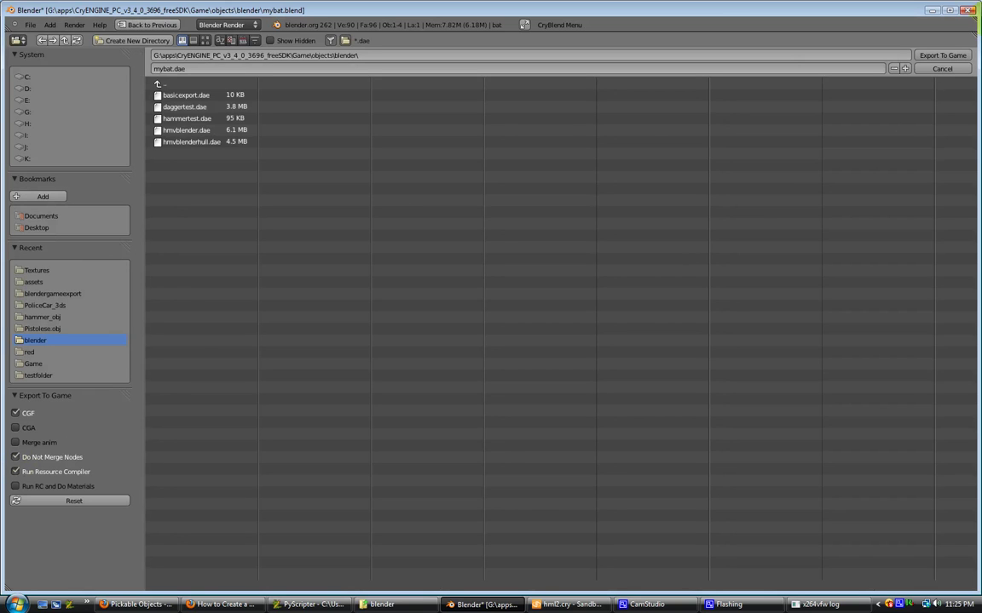
key(Return)
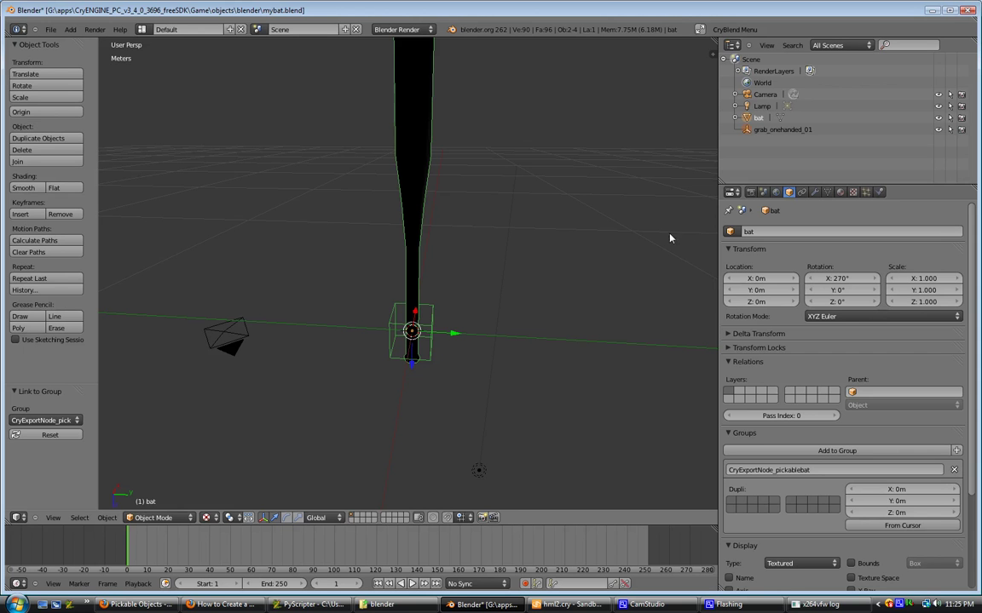
In Sandbox, refresh the geometry list and select pickablebat under objects\blender
click(564, 605)
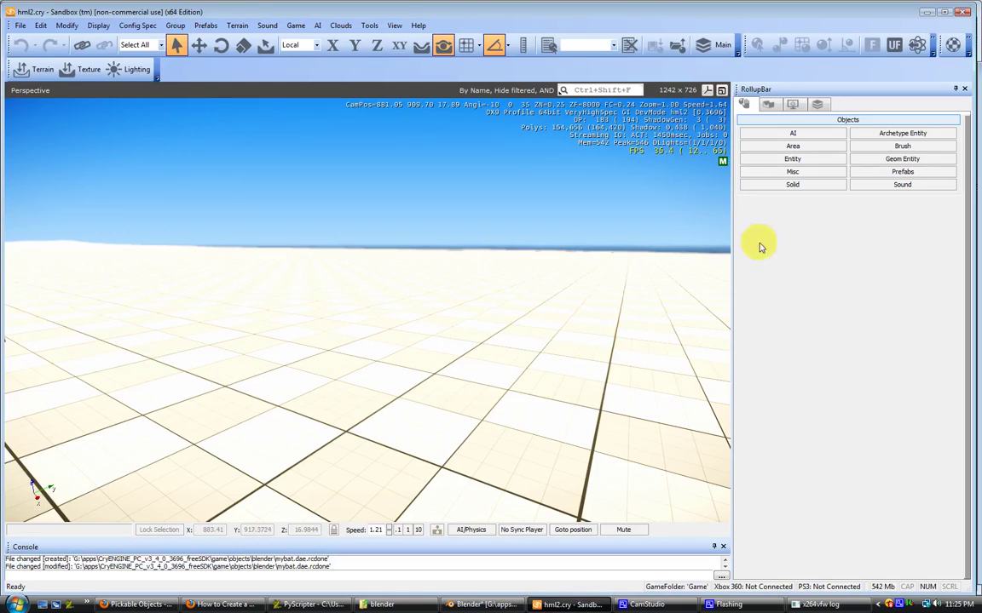
click(906, 159)
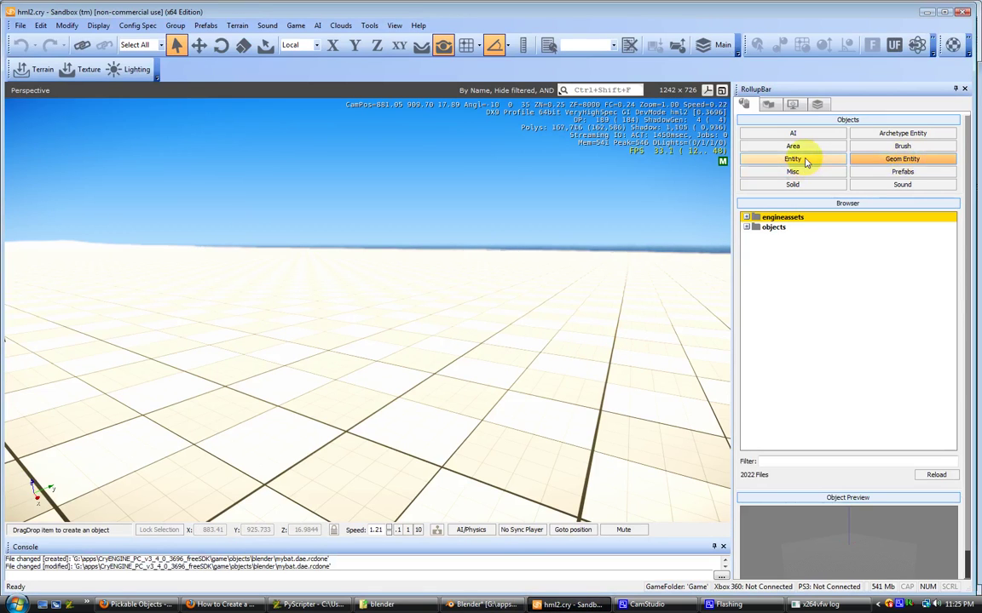
click(935, 475)
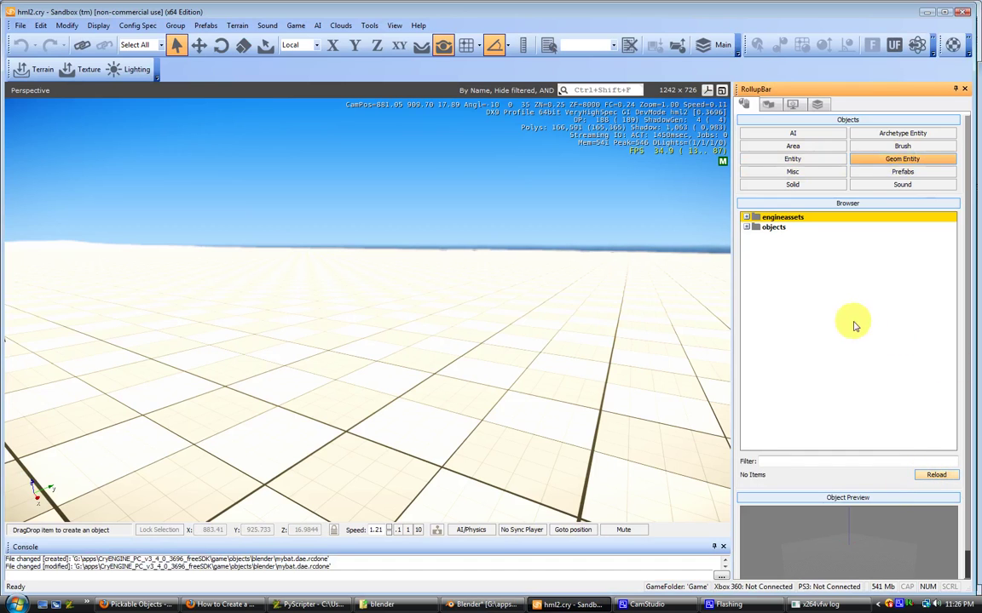
click(746, 227)
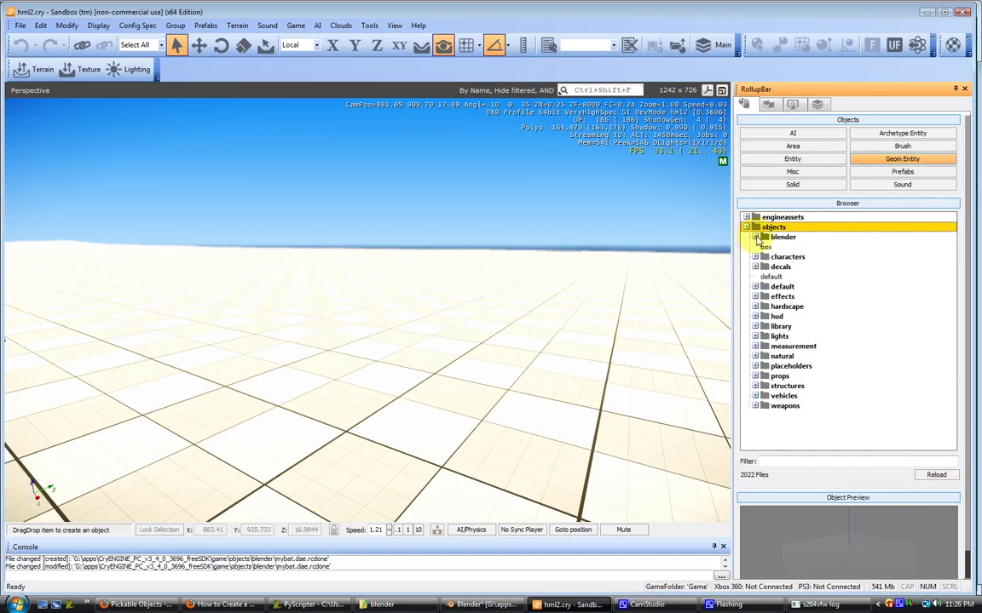
click(756, 238)
click(784, 267)
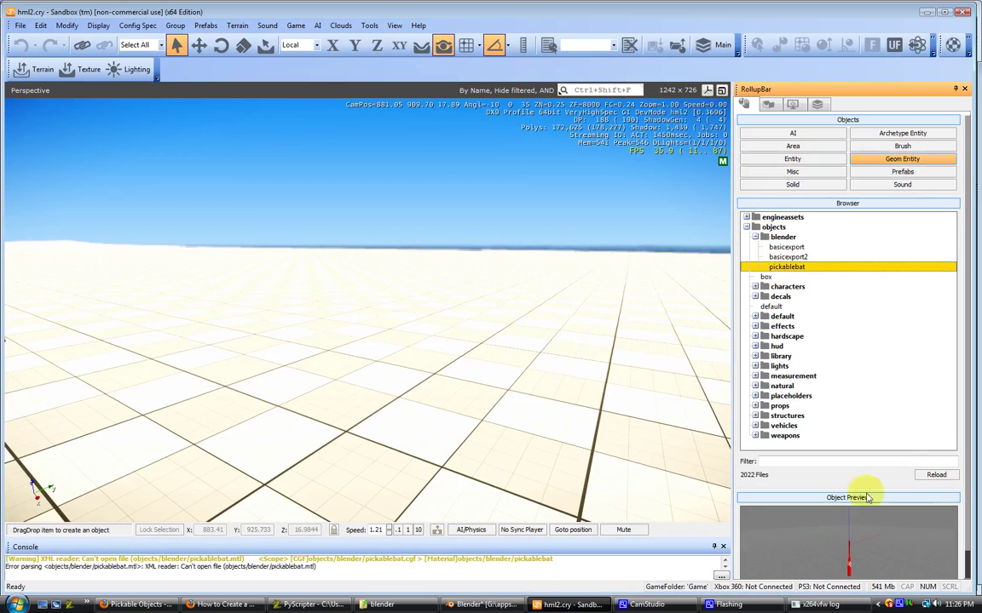
Choose BasicEntity from the Physics entity category
click(804, 162)
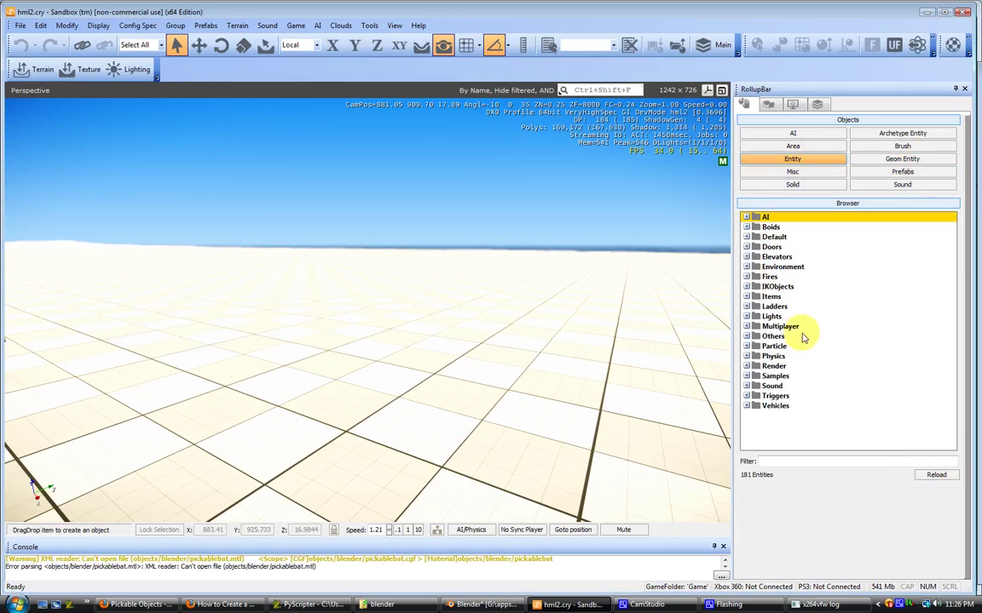
double_click(750, 358)
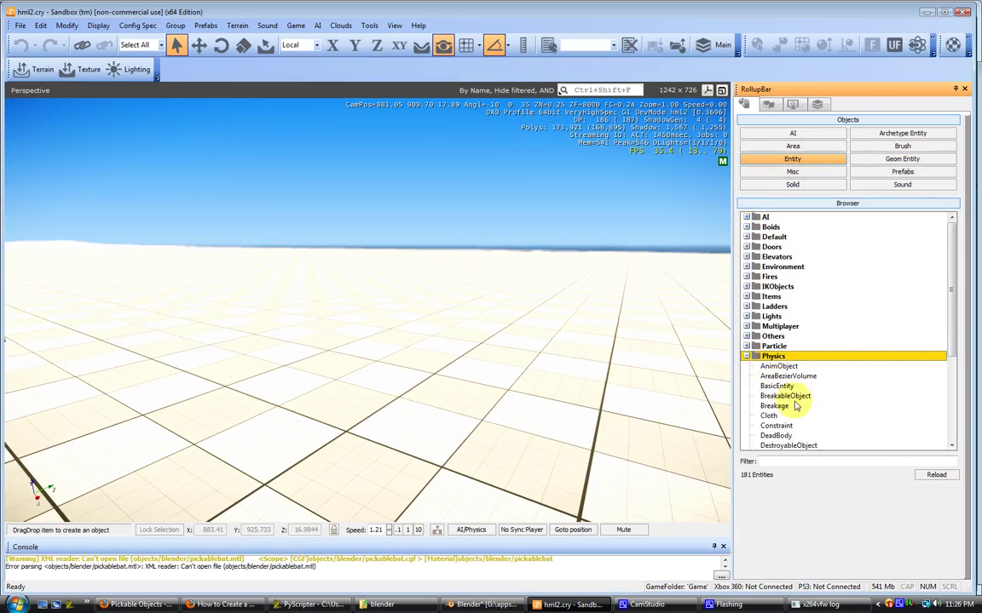
click(777, 387)
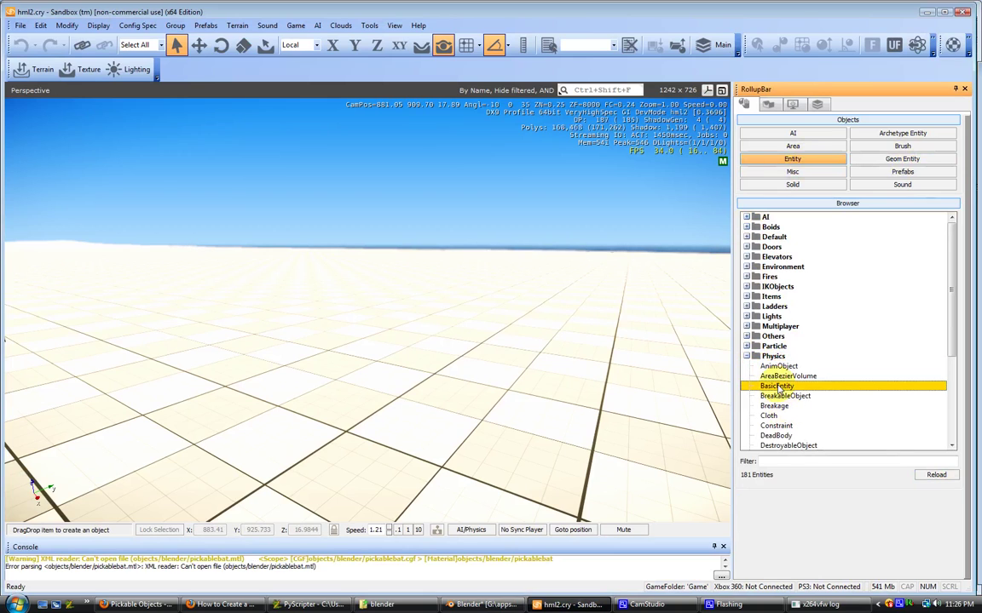
Place a BasicEntity in the level and set its Model to objects/blender/pickablebat.cgf
drag(788, 387, 420, 364)
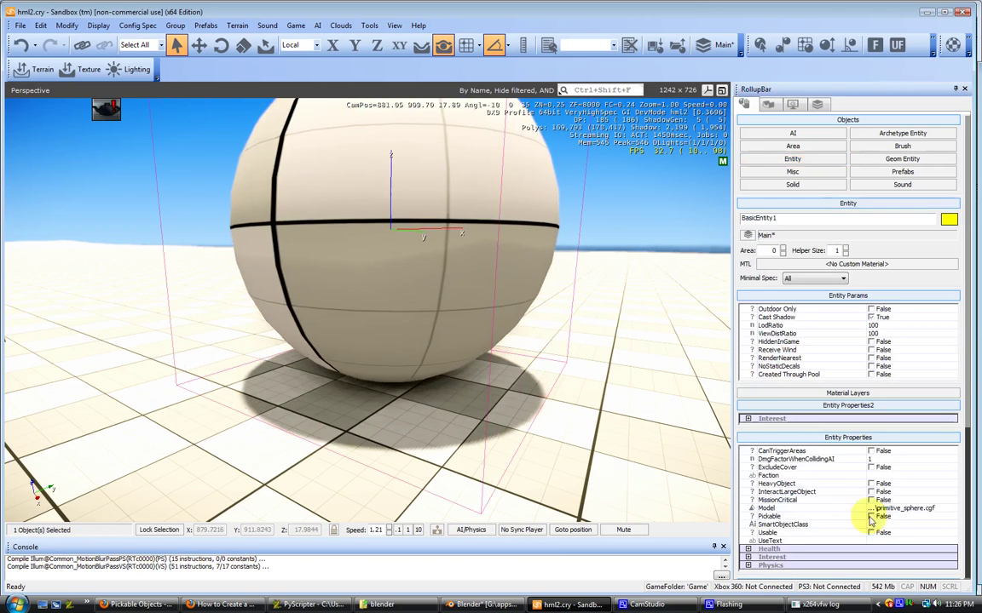
click(761, 509)
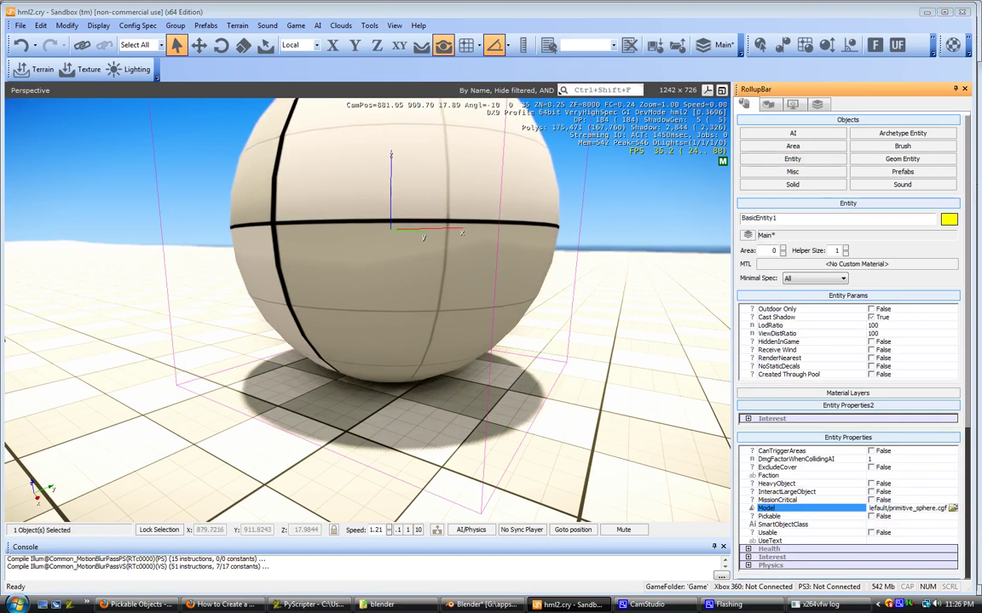
click(952, 508)
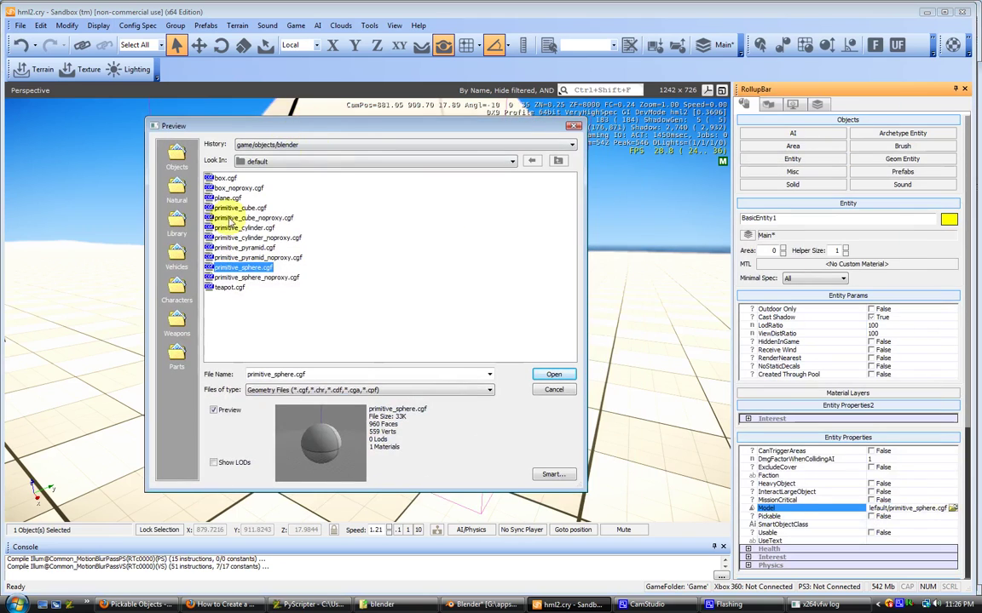
click(559, 162)
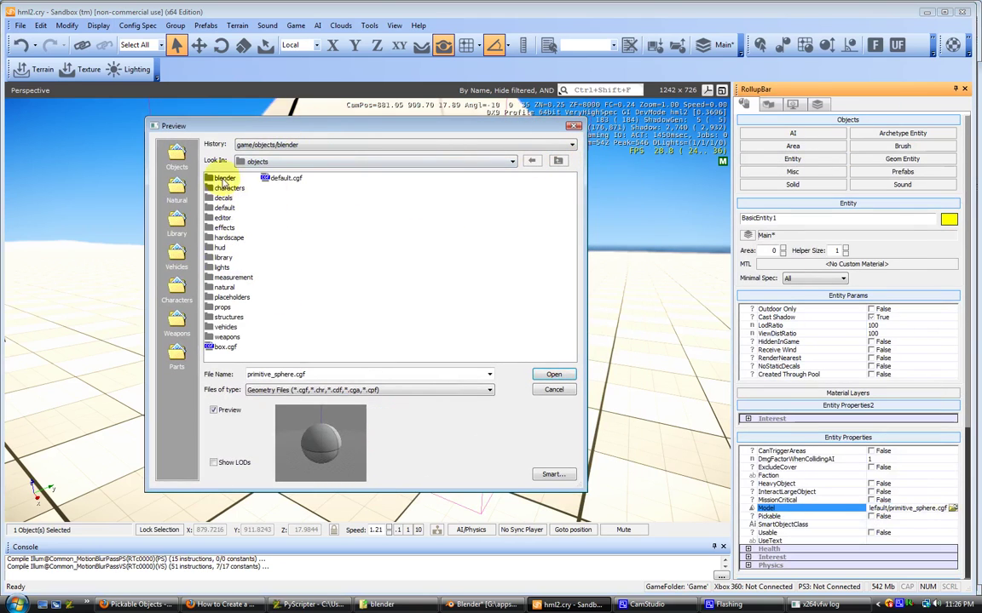
double_click(232, 178)
click(237, 199)
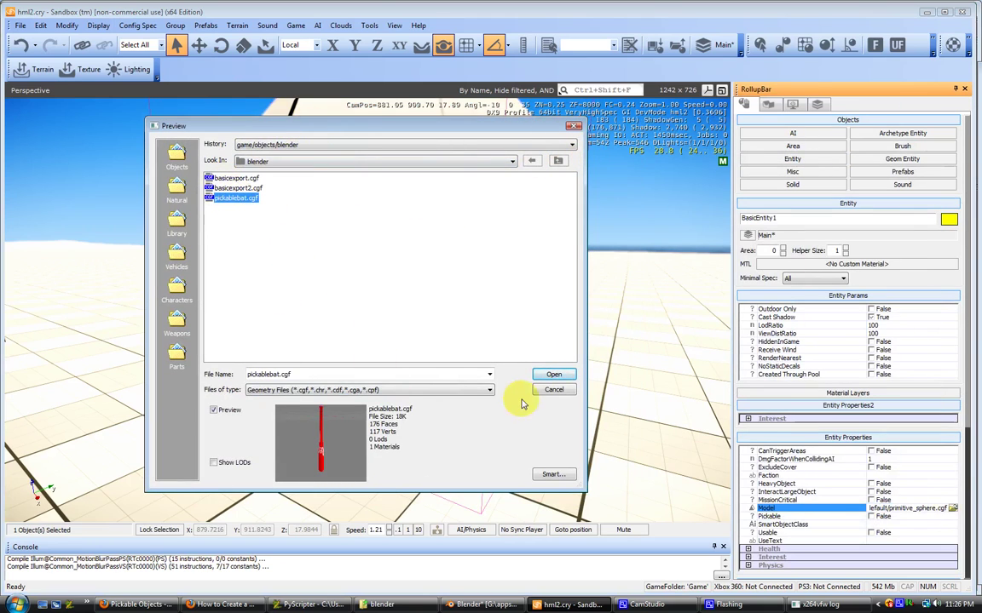
click(554, 374)
Briefly test in game mode, then move the editor camera to view the bat
key(ctrl+g)
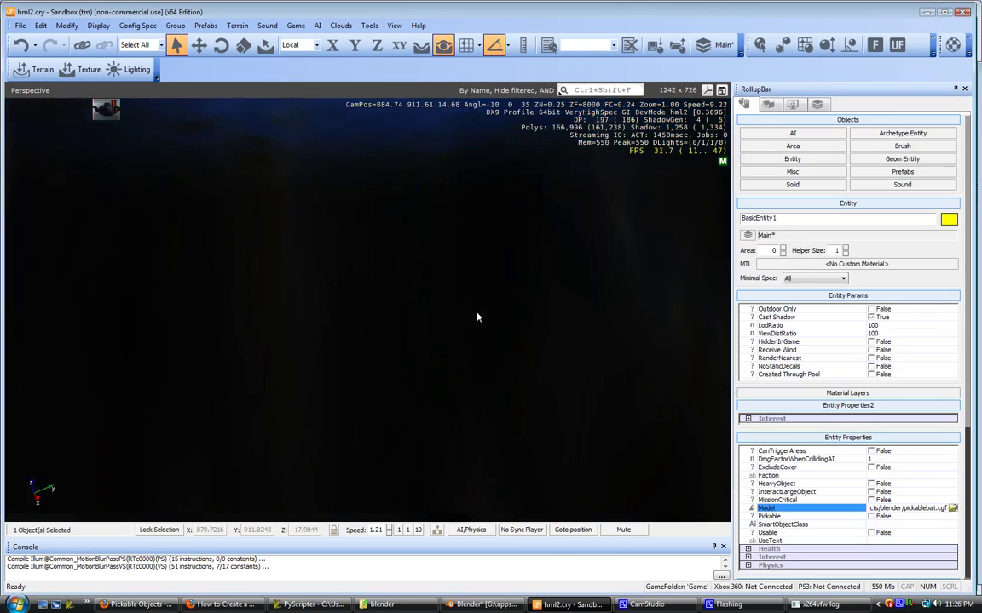
key(a)
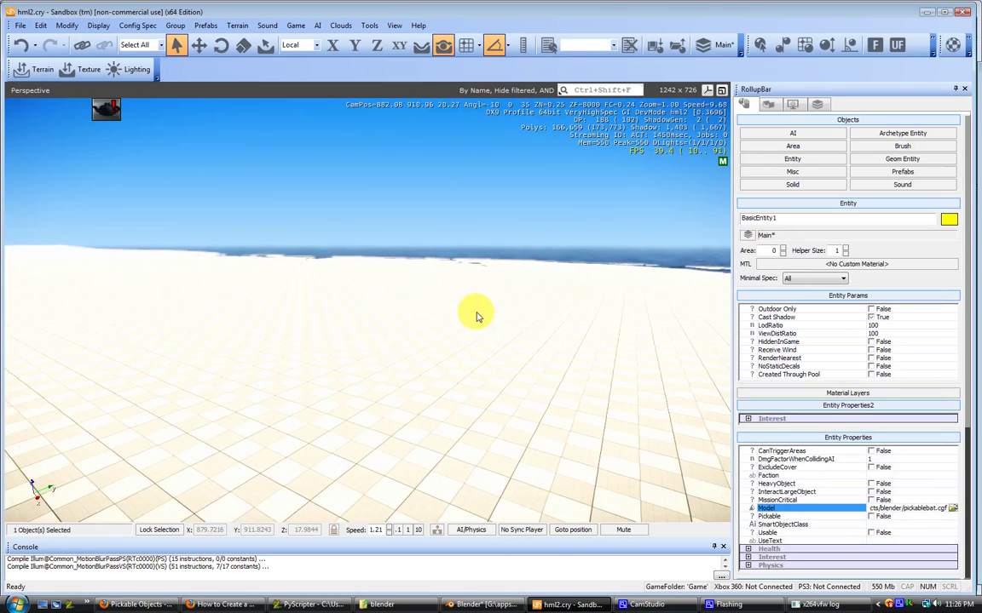
key(ctrl+g)
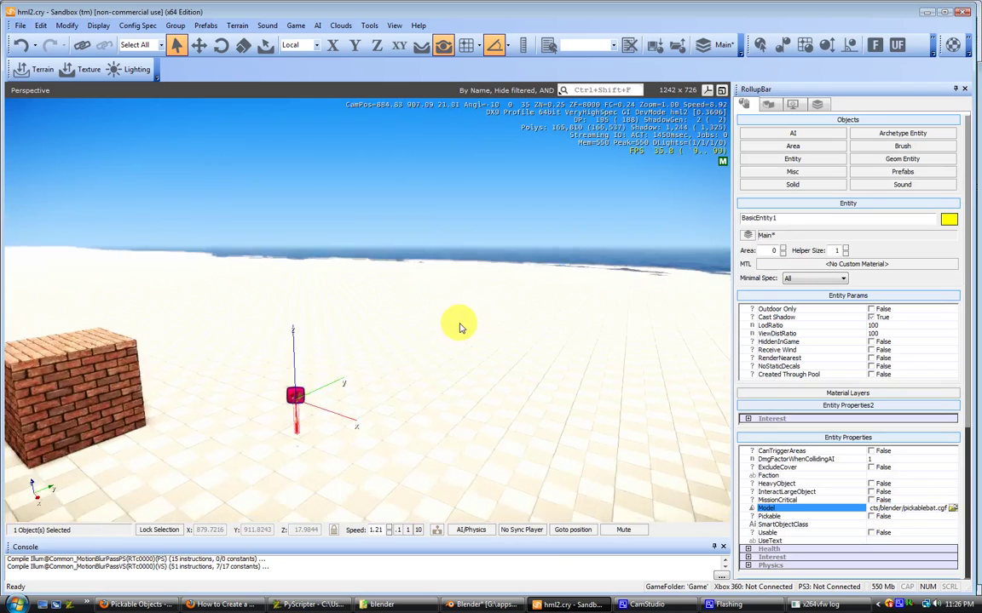
key(w)
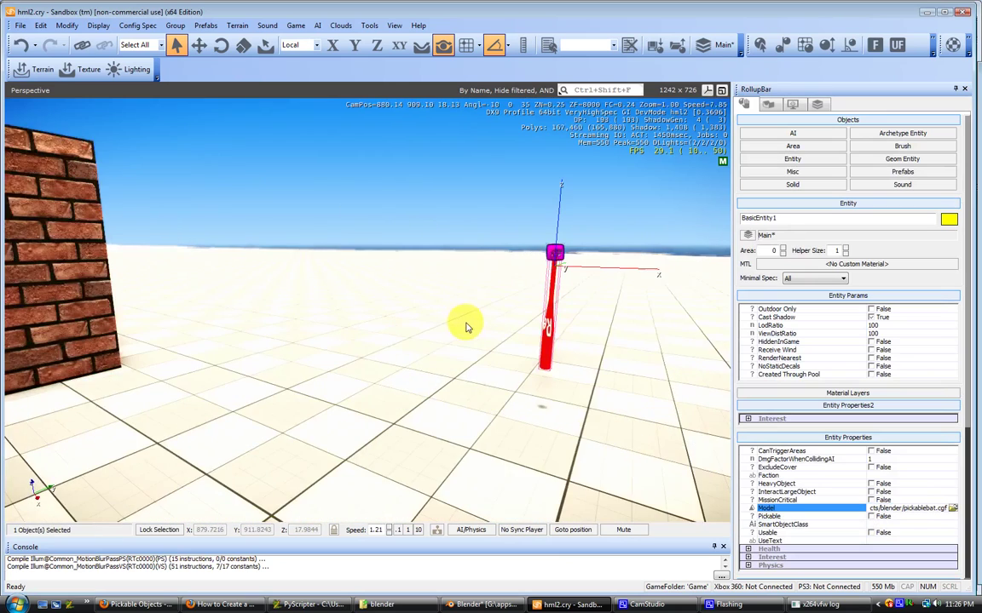
key(s)
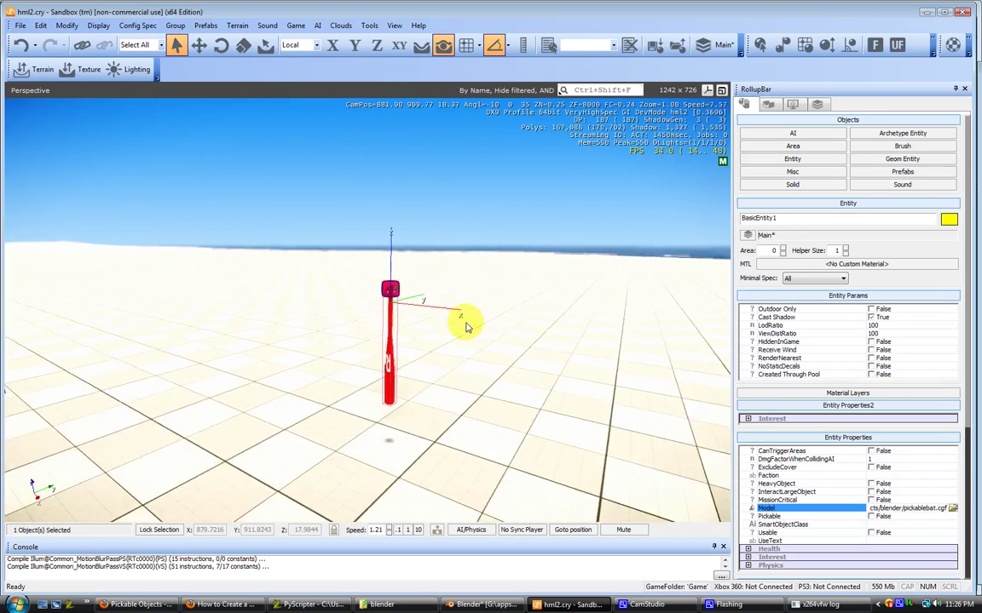
Set the bat entity's Physics Mass to 15 and Pickable to True
key(w)
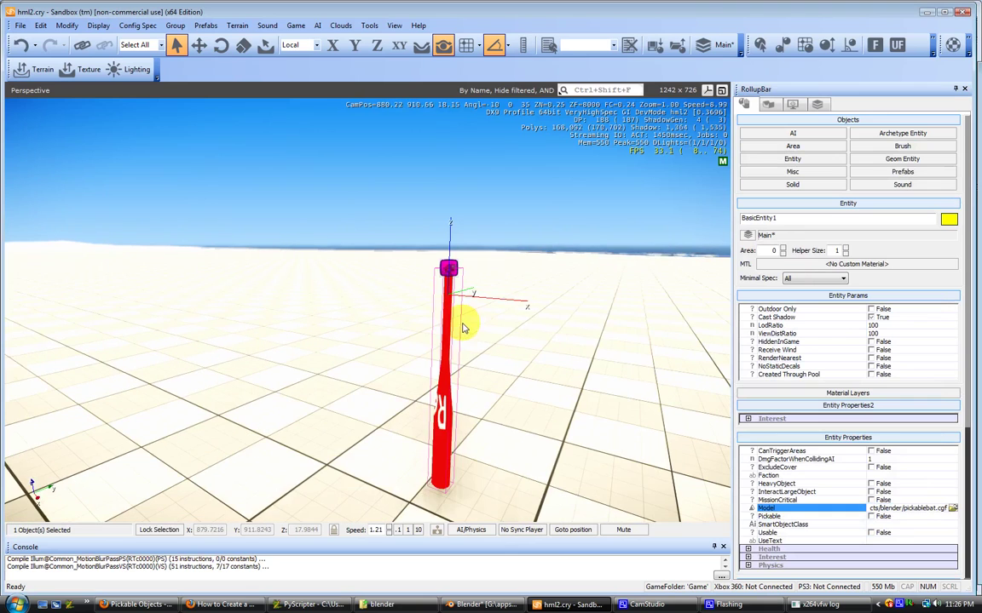
scroll(809, 415, down, 3)
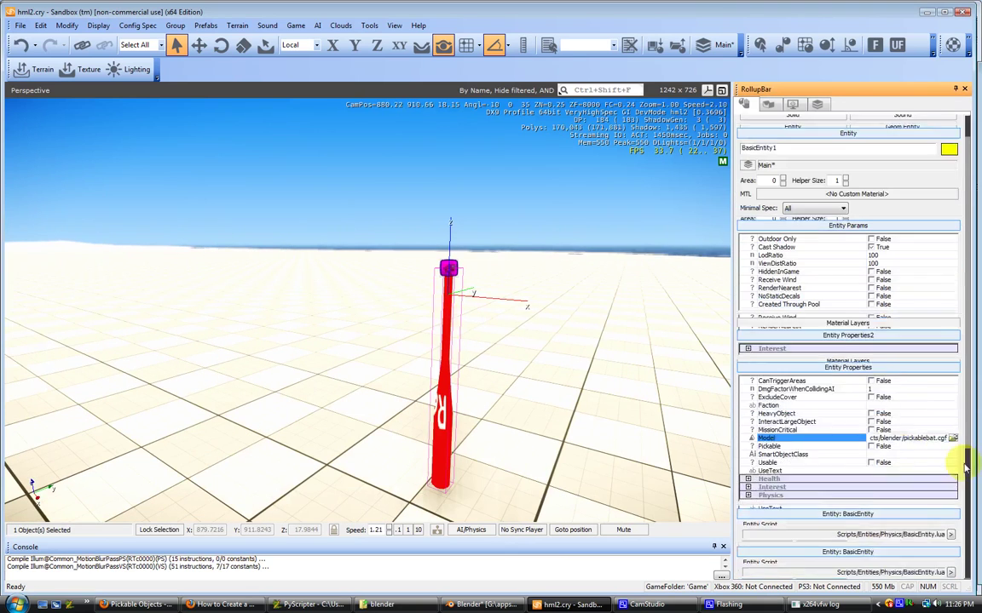
click(749, 457)
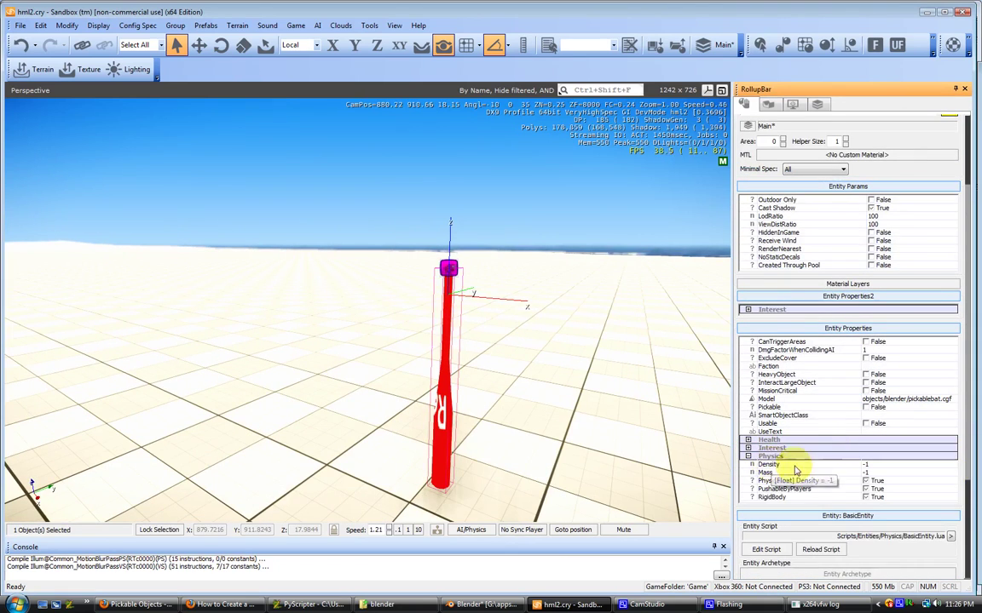
click(869, 472)
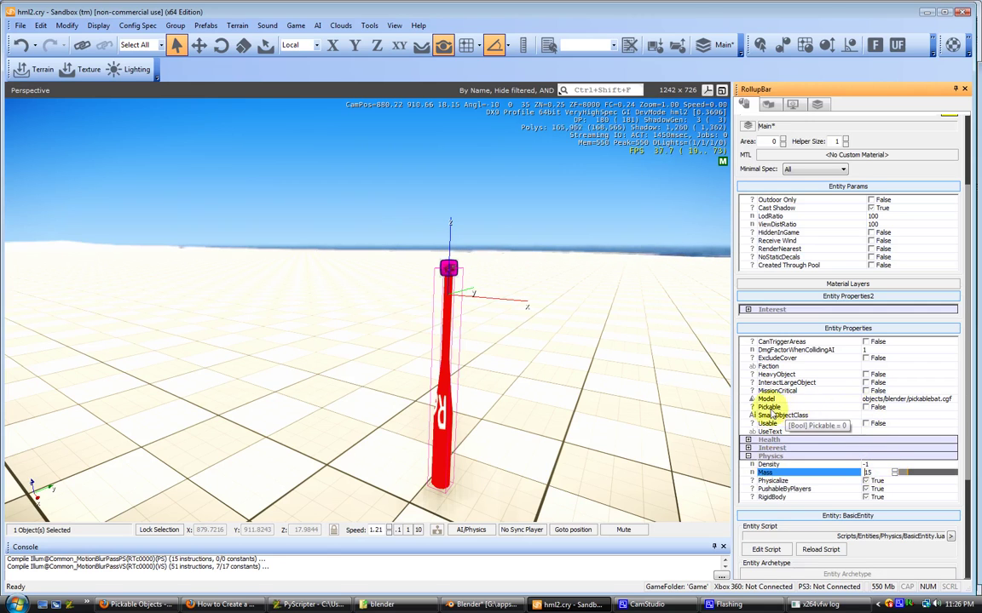
click(884, 409)
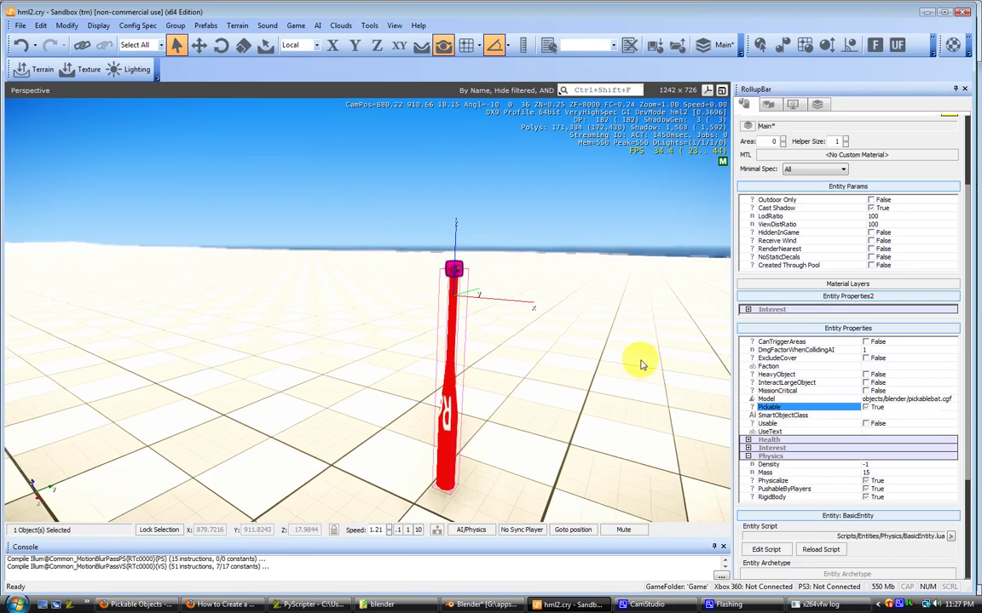
right_drag(642, 364, 641, 365)
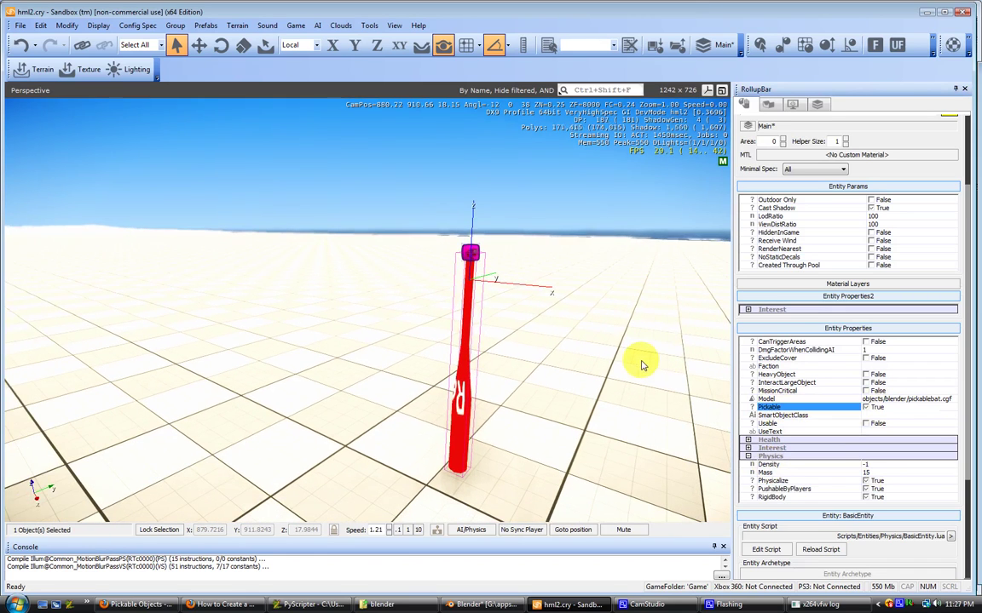
Test in game mode (Ctrl+G): grab the red bat, swing and throw it, then exit back to Blender
key(ctrl+g)
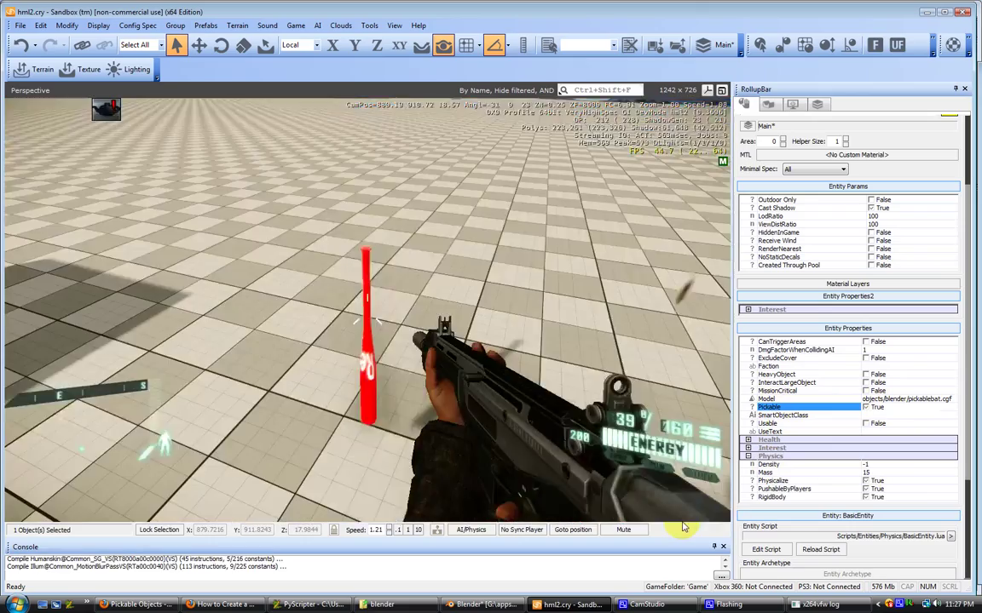
key(f)
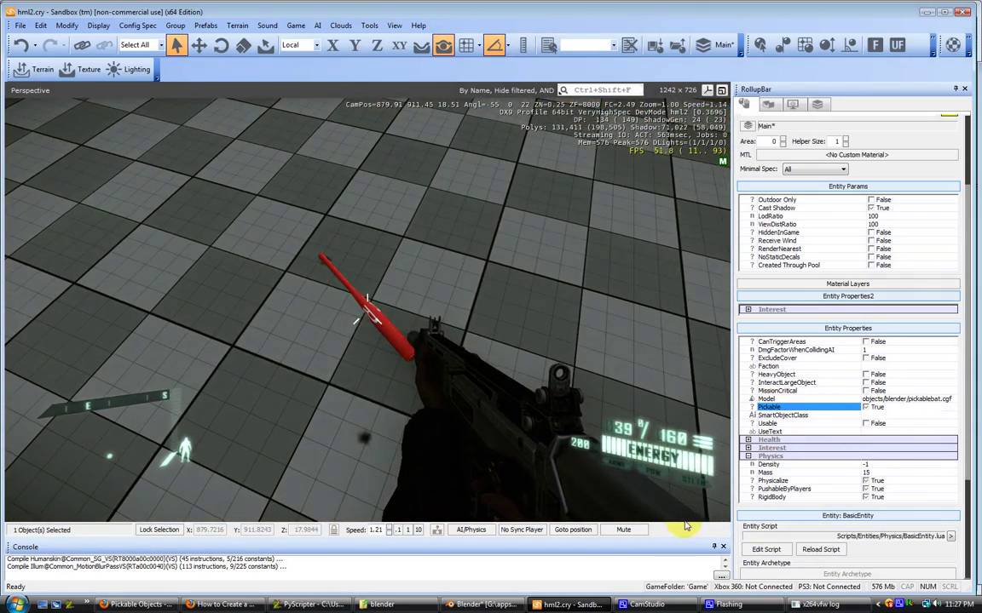
click(669, 512)
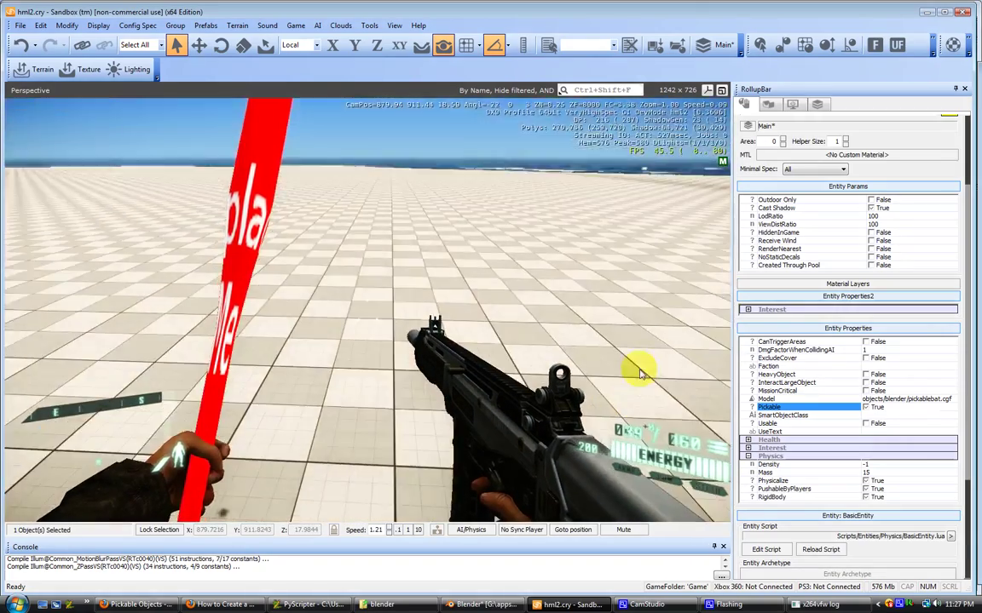
click(647, 349)
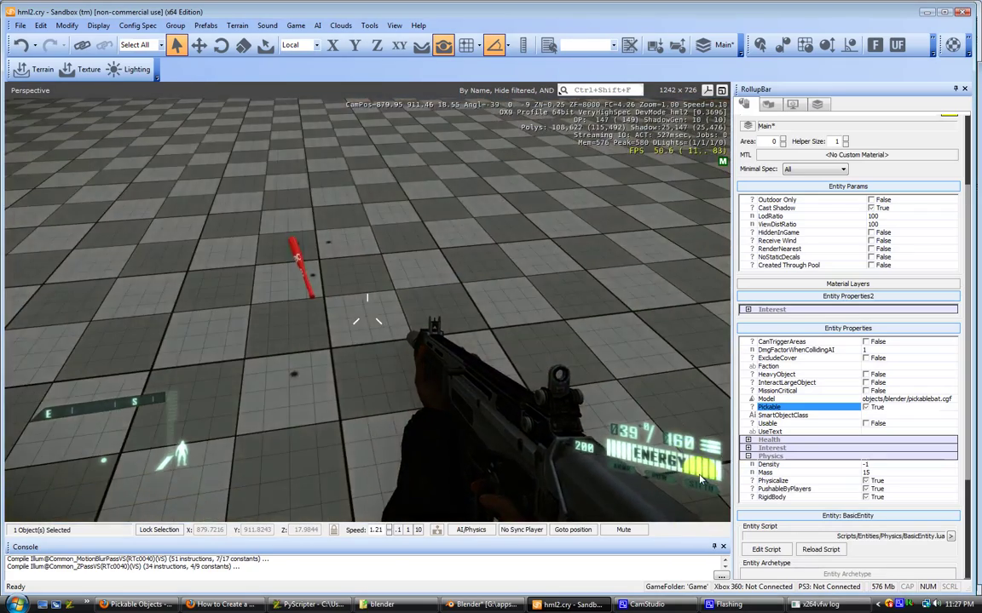
key(Escape)
key(alt+Tab)
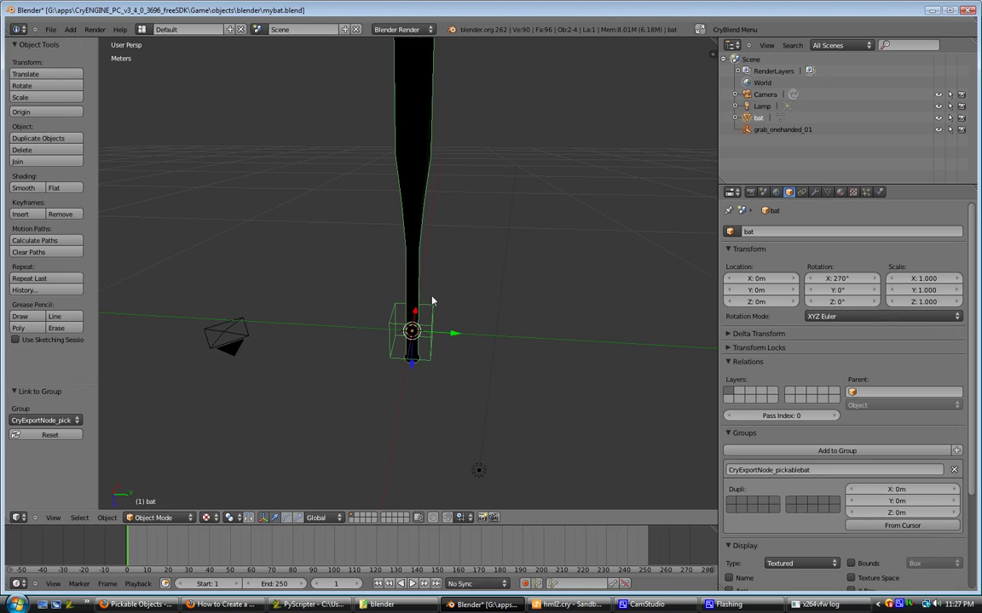
middle_drag(487, 304, 461, 308)
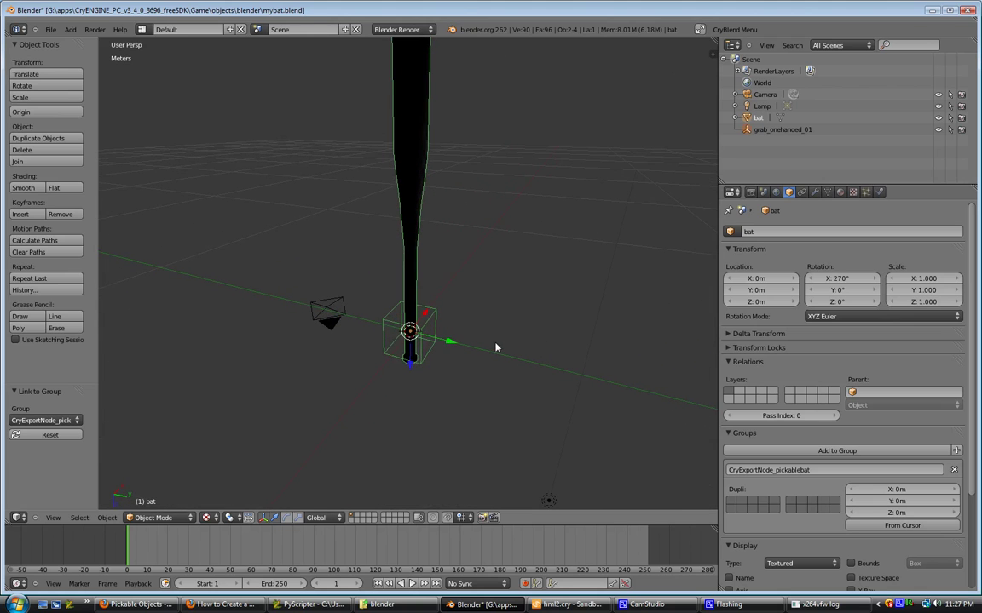